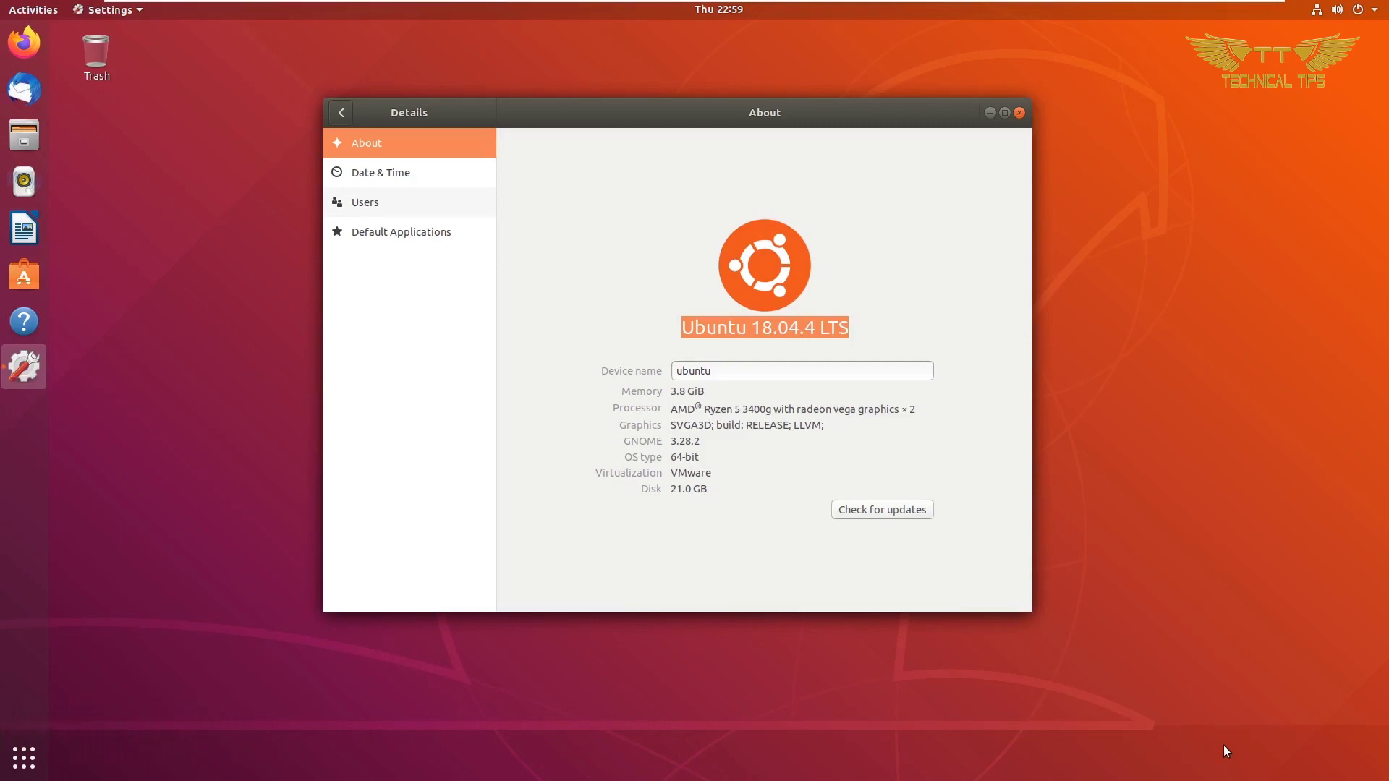
- Close the Settings window and reopen Settings on the system's About details
click(1019, 114)
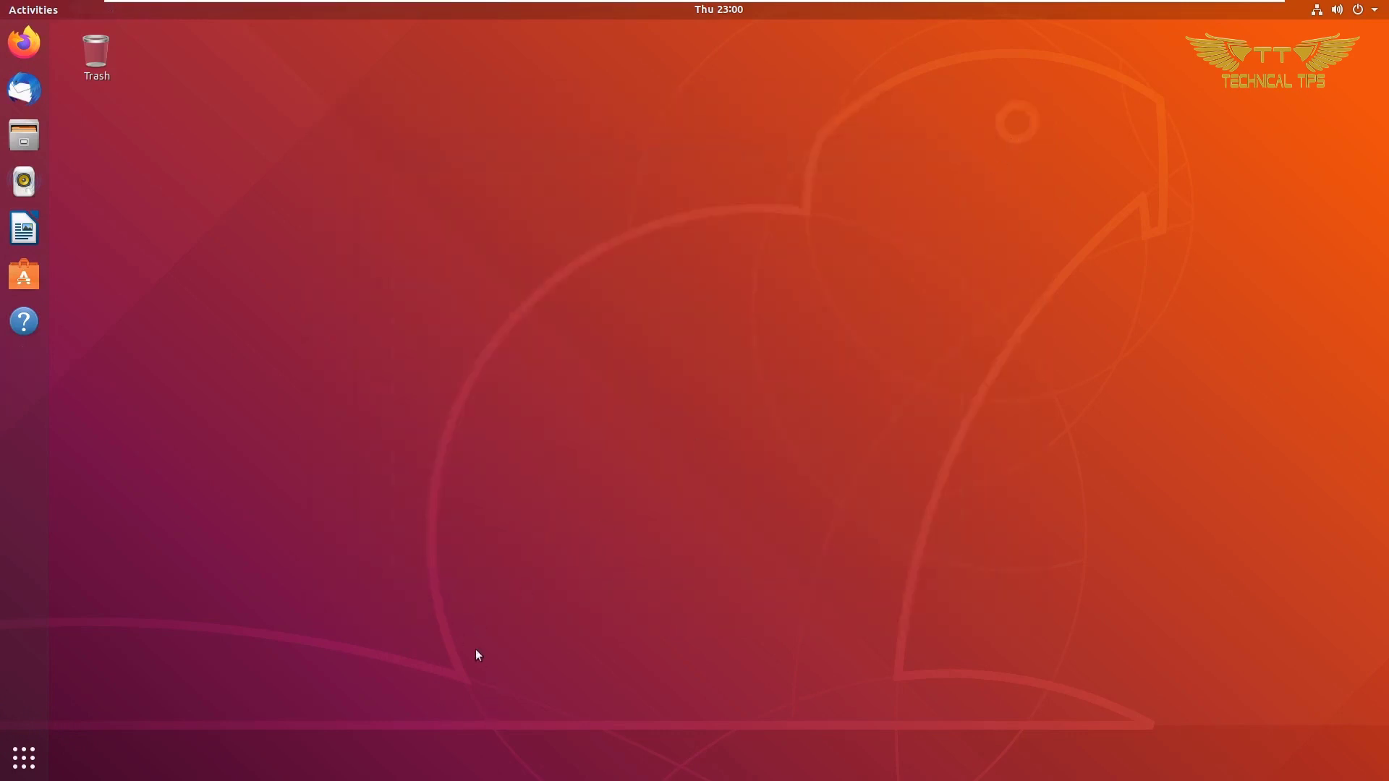
click(24, 775)
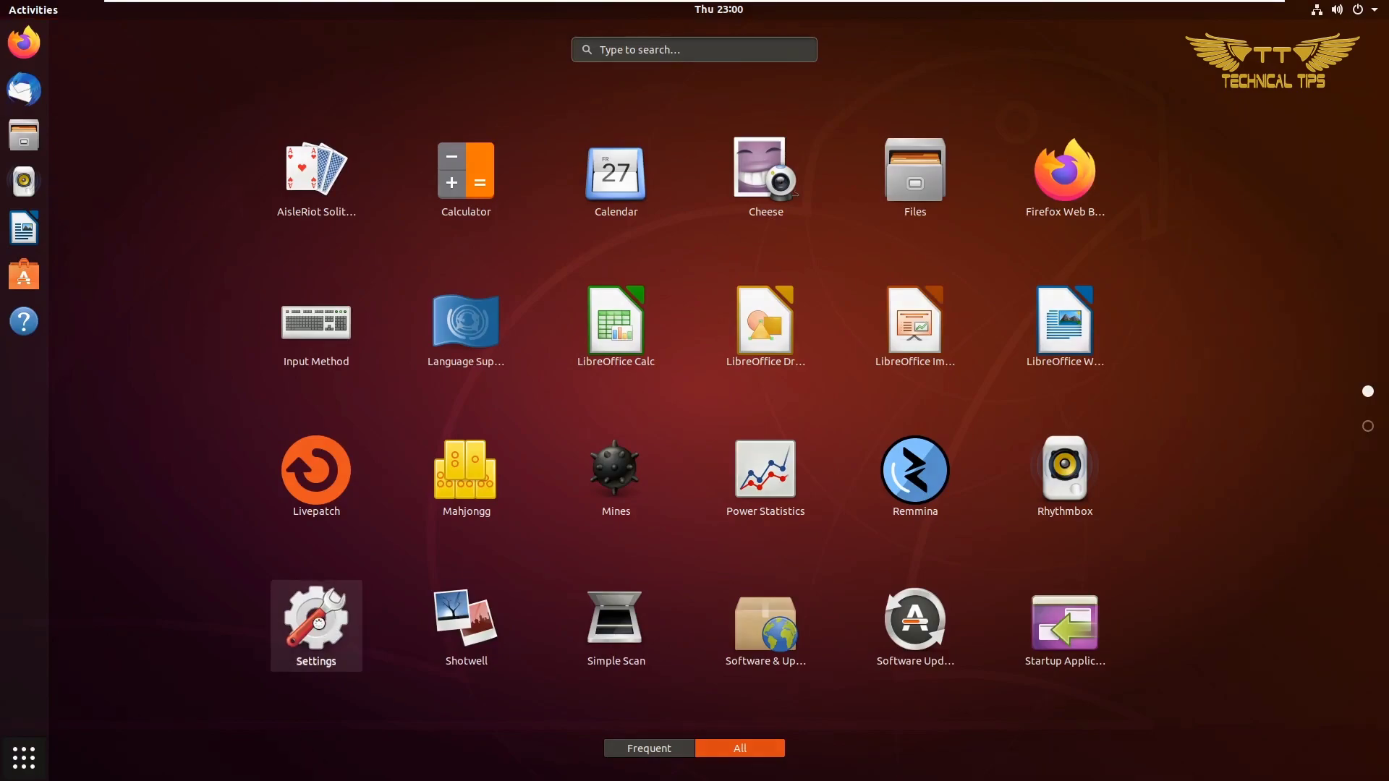
click(336, 613)
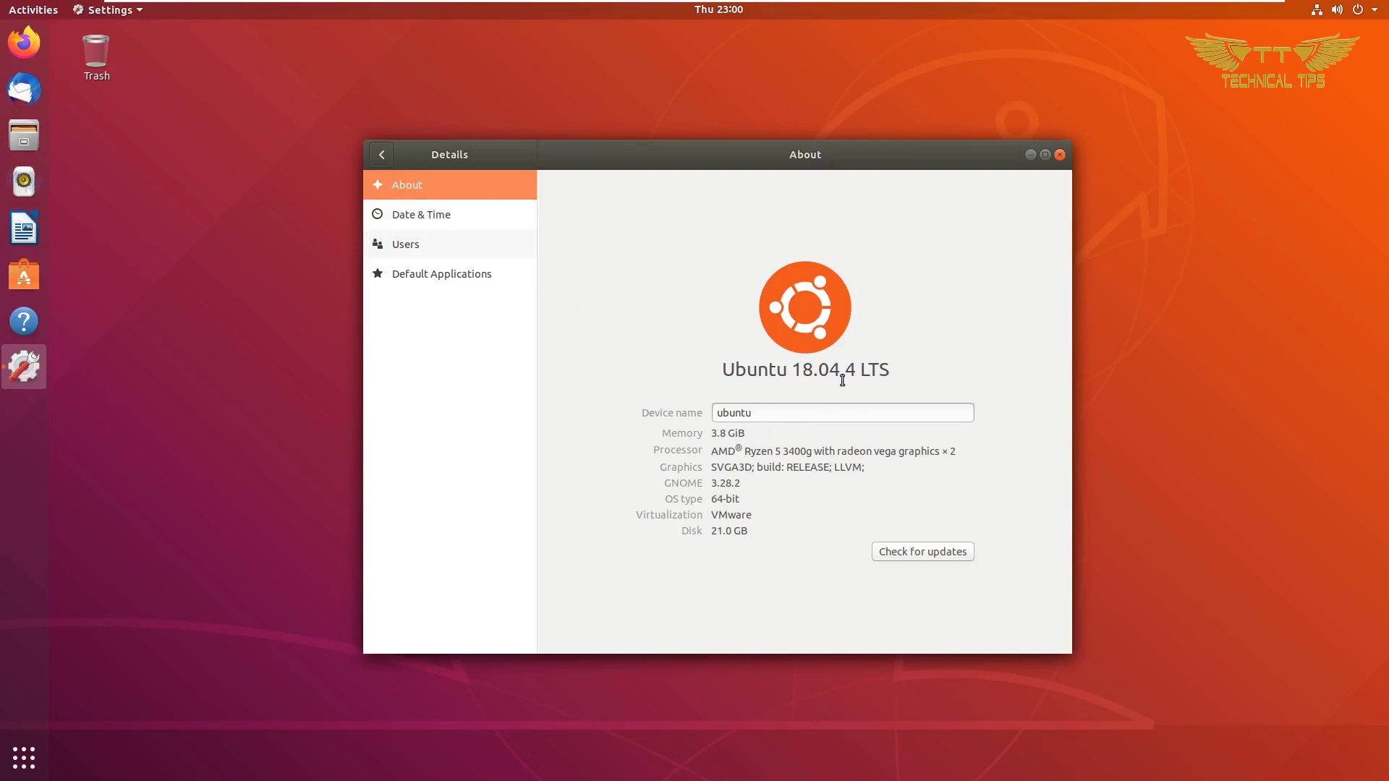
- Check for updates from the About details, then close the Ubuntu Software and Settings windows
click(930, 551)
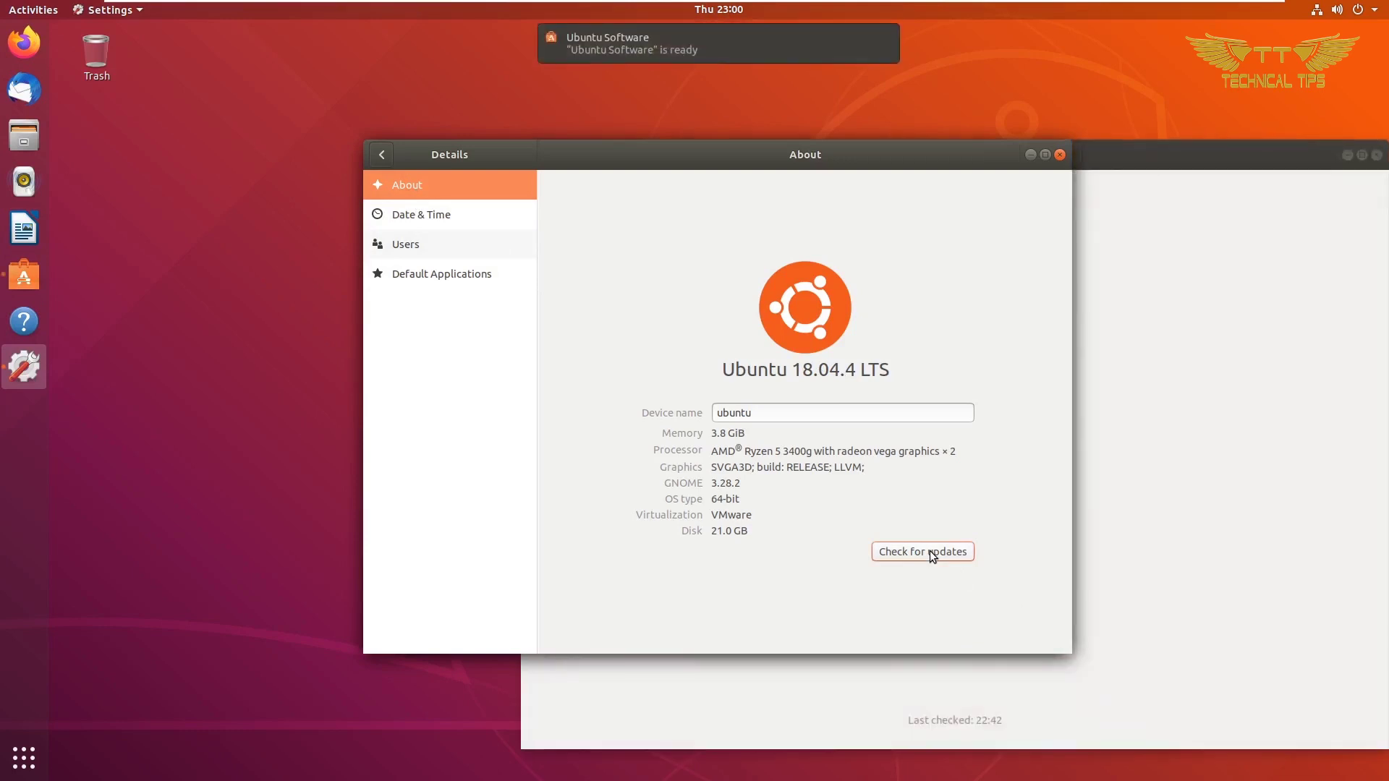
drag(1208, 162, 866, 129)
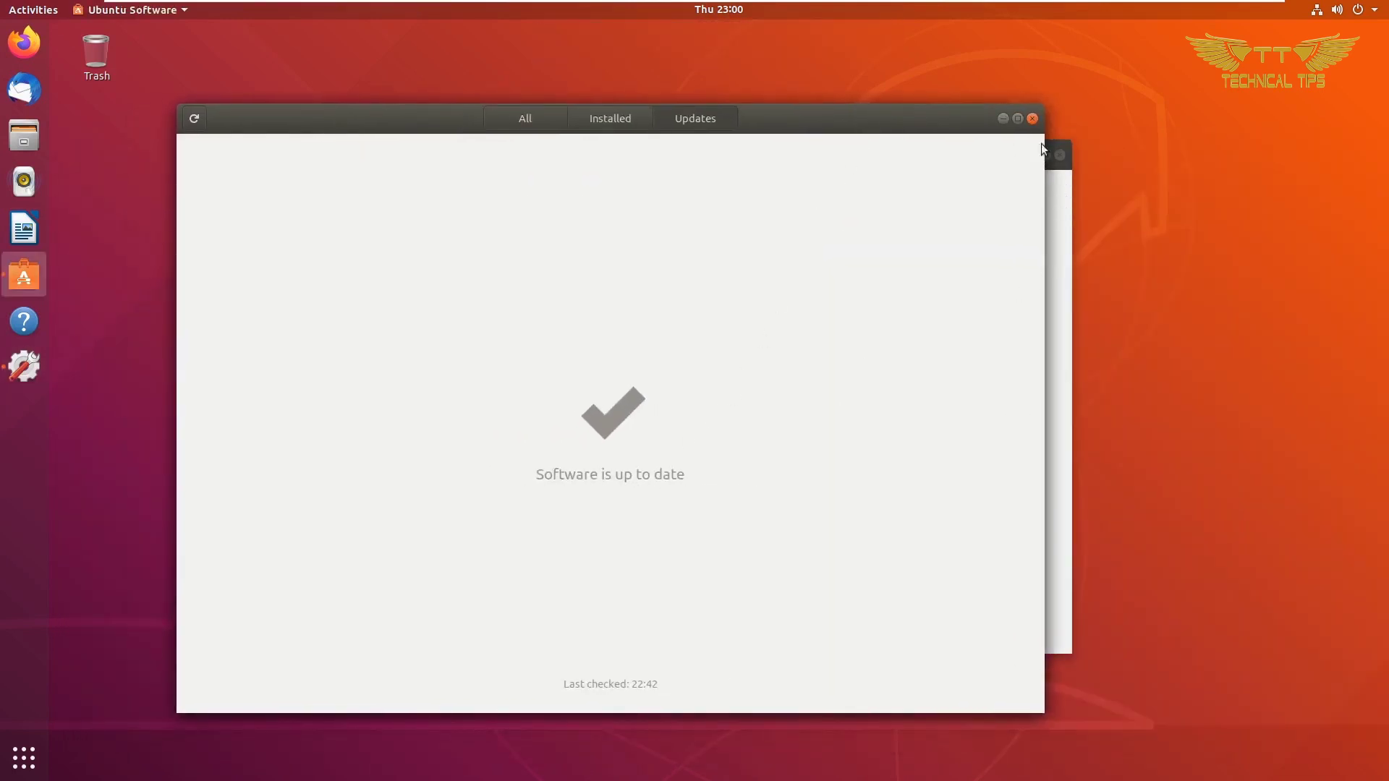
click(1032, 119)
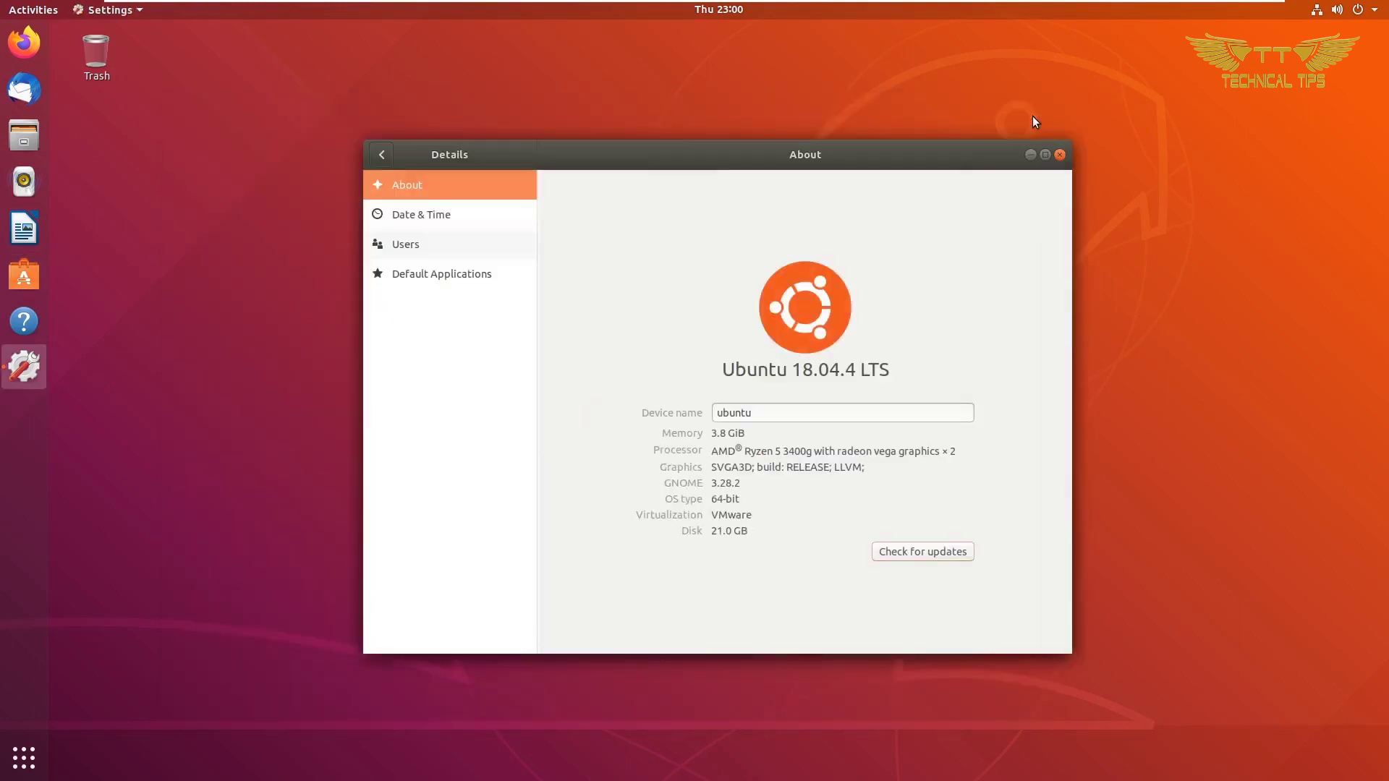
click(1060, 155)
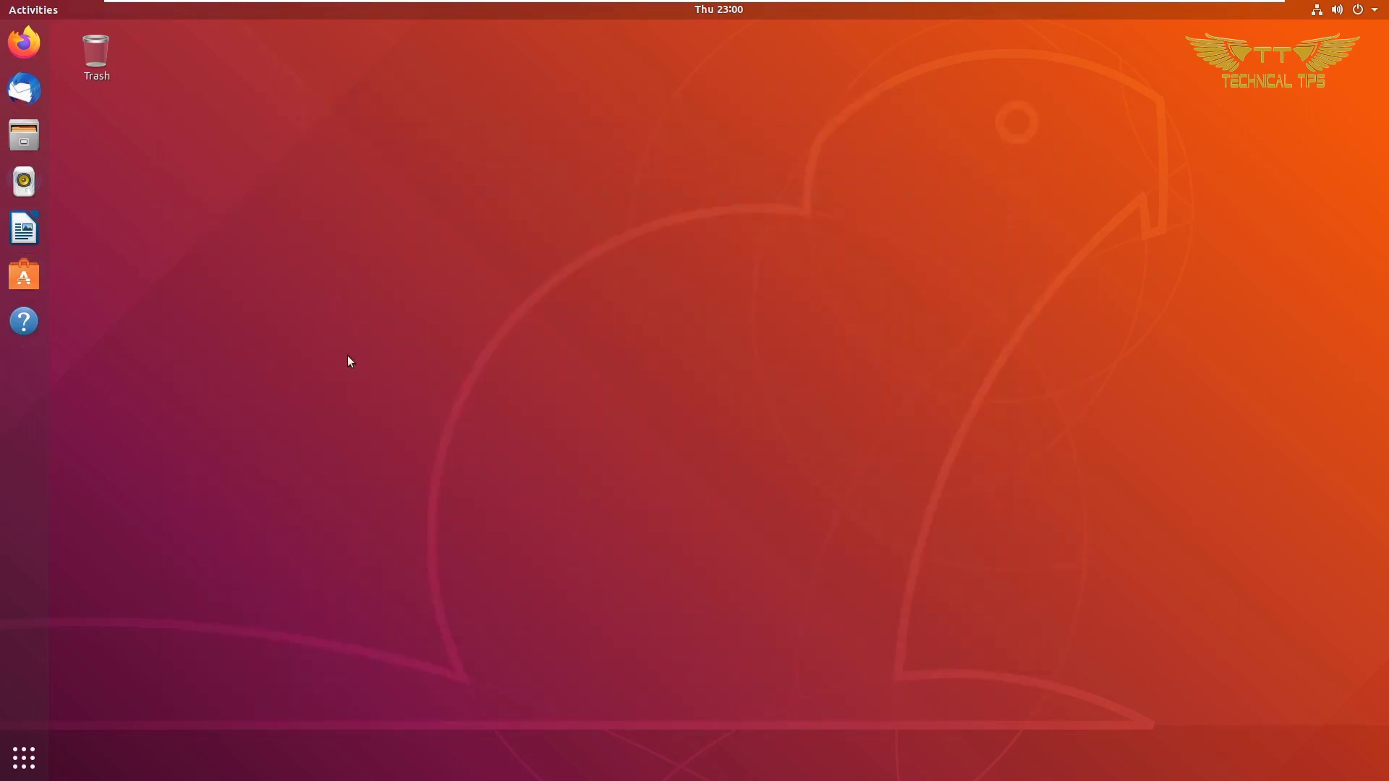
- Launch Software Updater and review its update settings without changing them
click(21, 760)
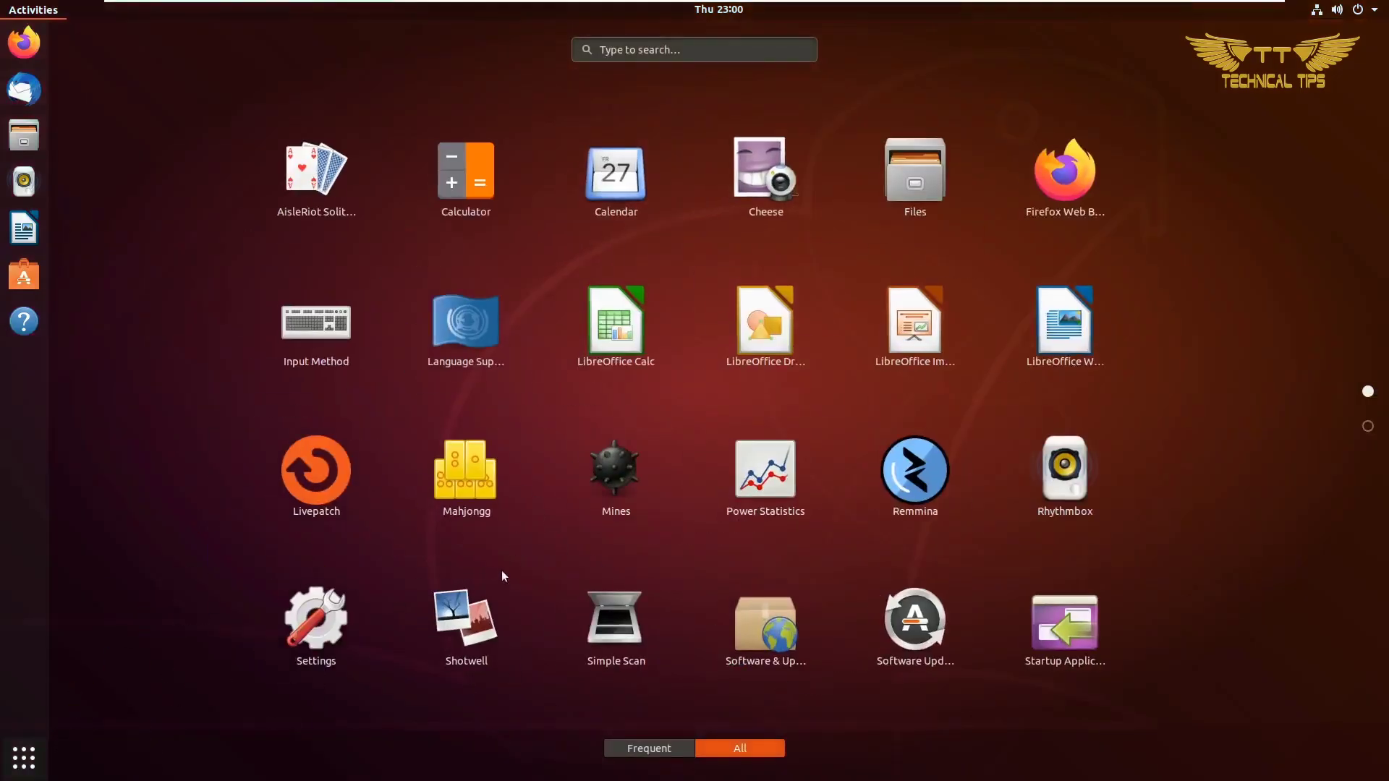
scroll(667, 561, down, 1)
scroll(710, 546, up, 1)
click(921, 640)
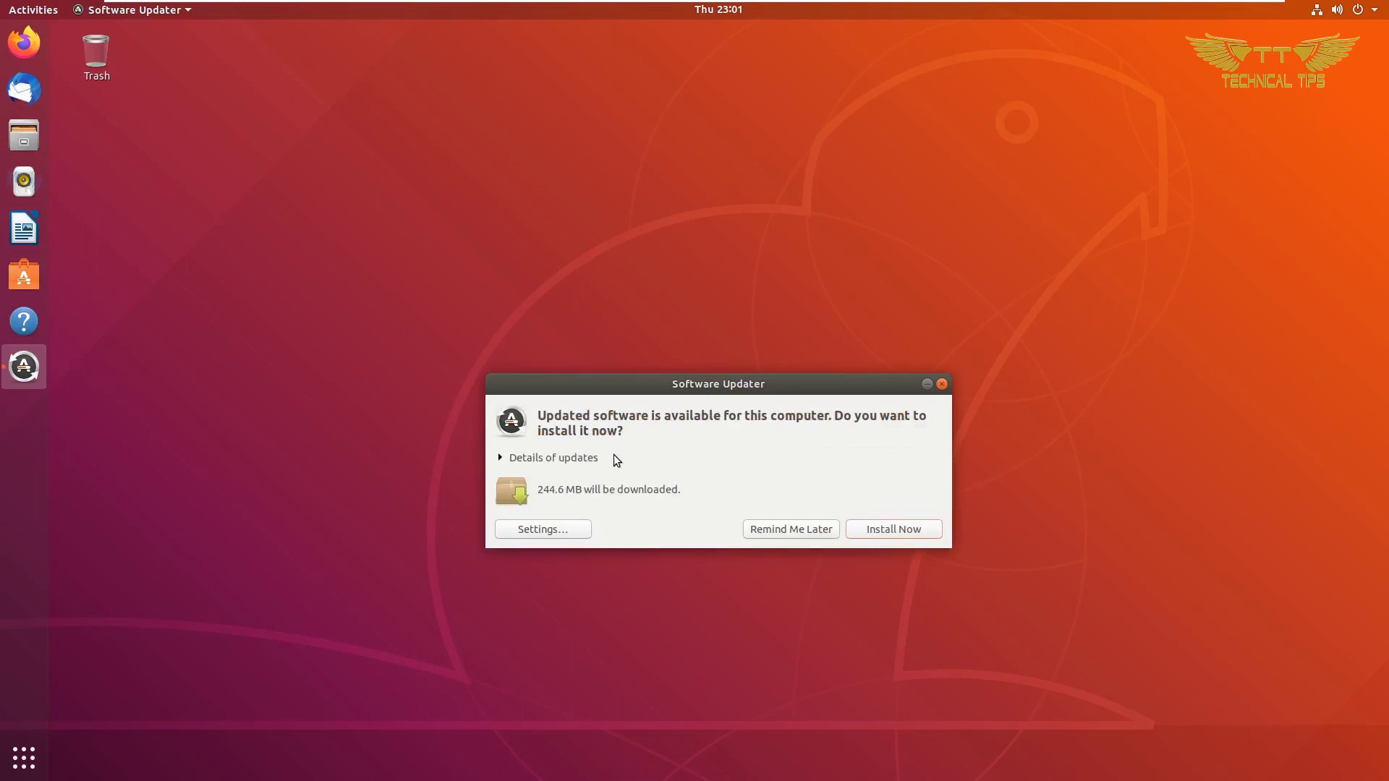
click(546, 531)
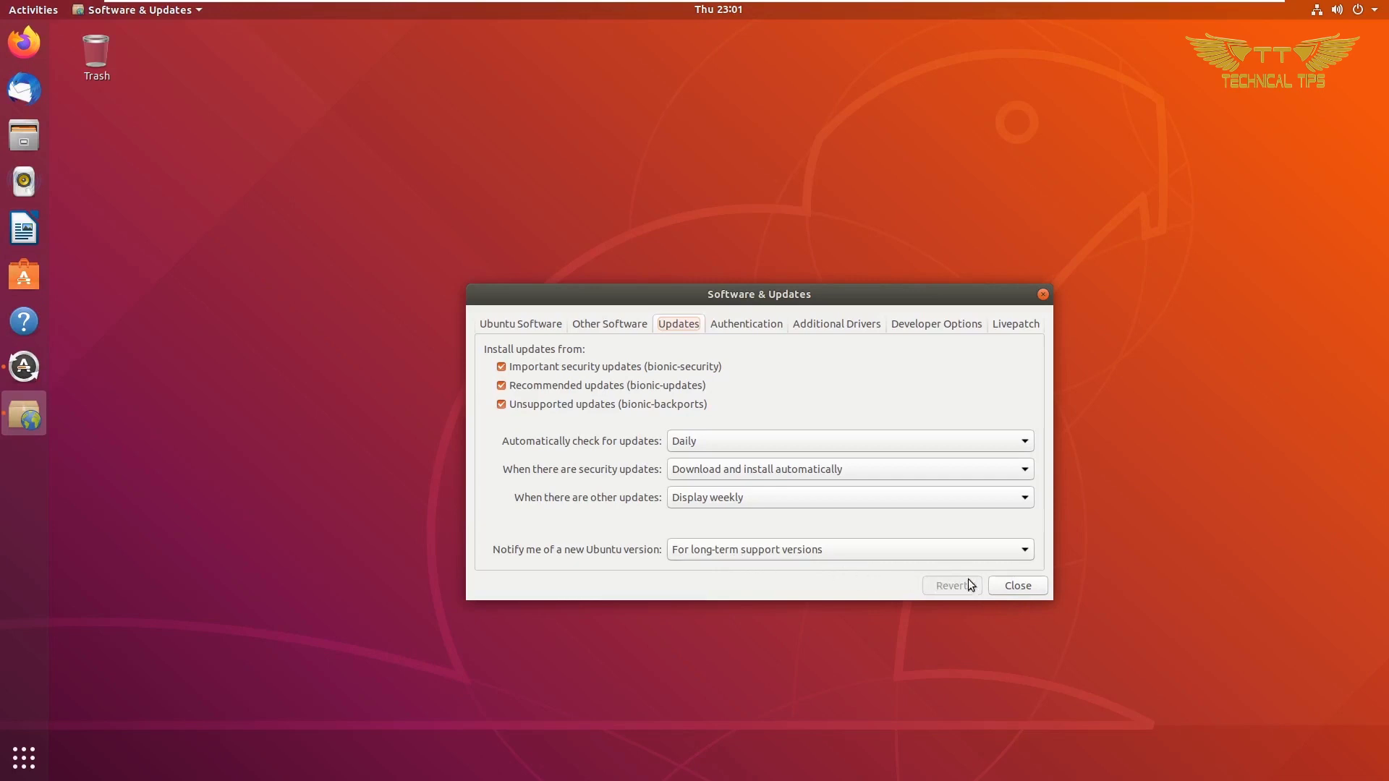
click(1017, 586)
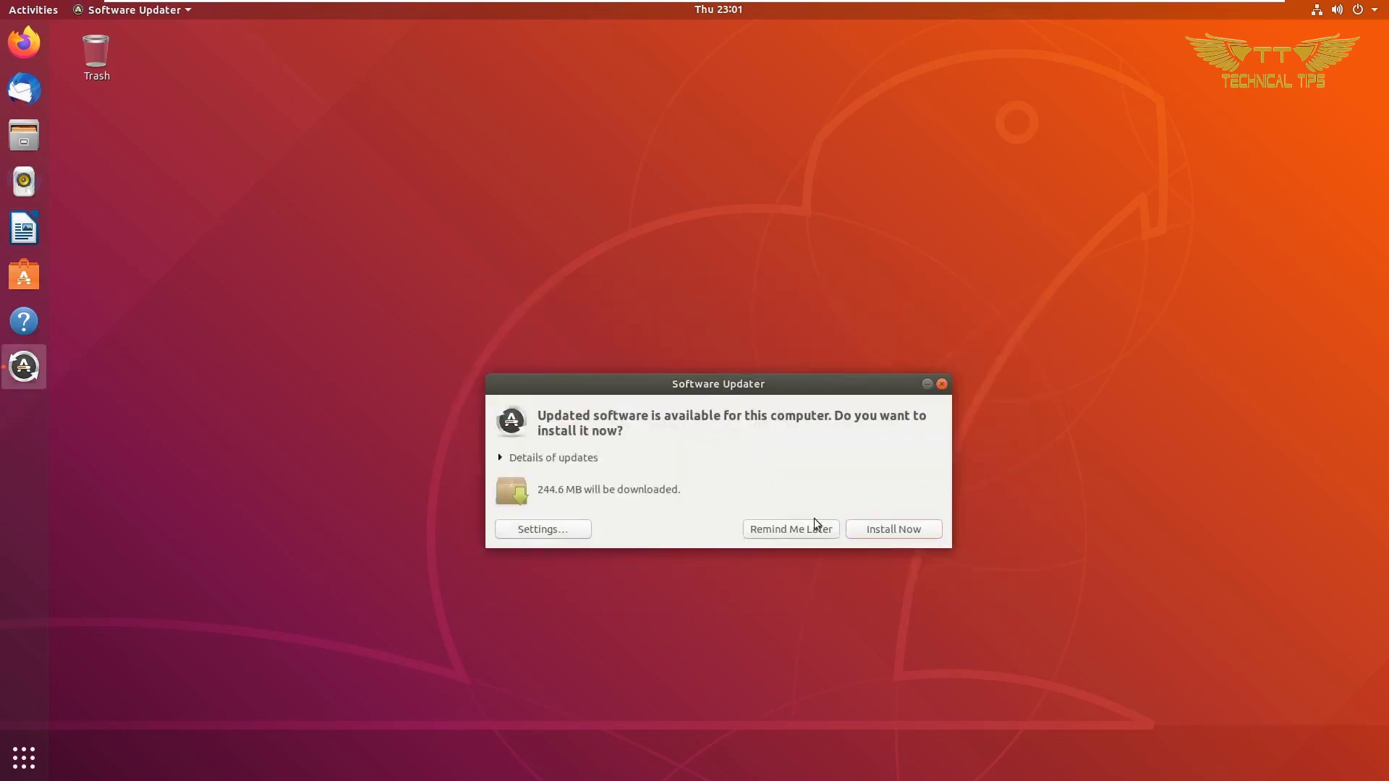
- Install the available software updates, authenticating with the account password
click(880, 534)
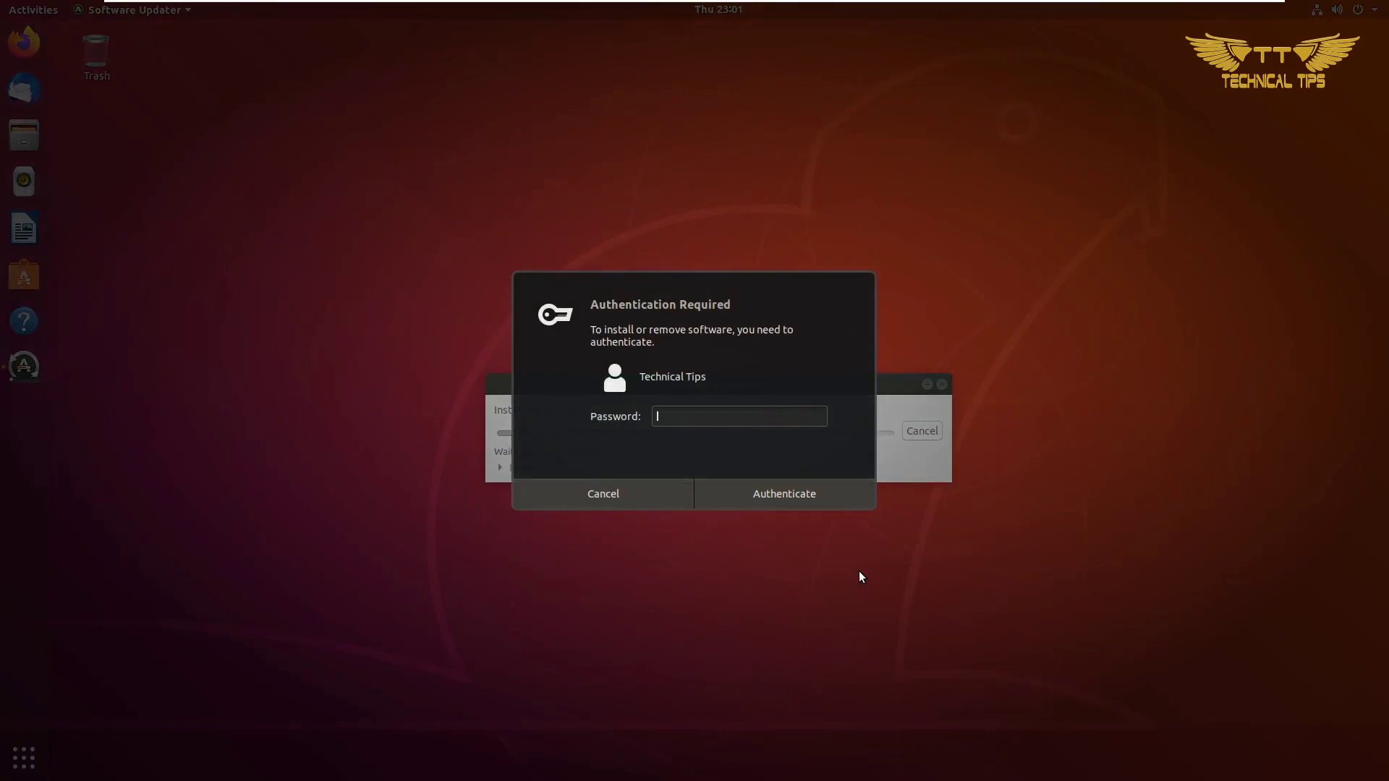
text(******)
click(796, 499)
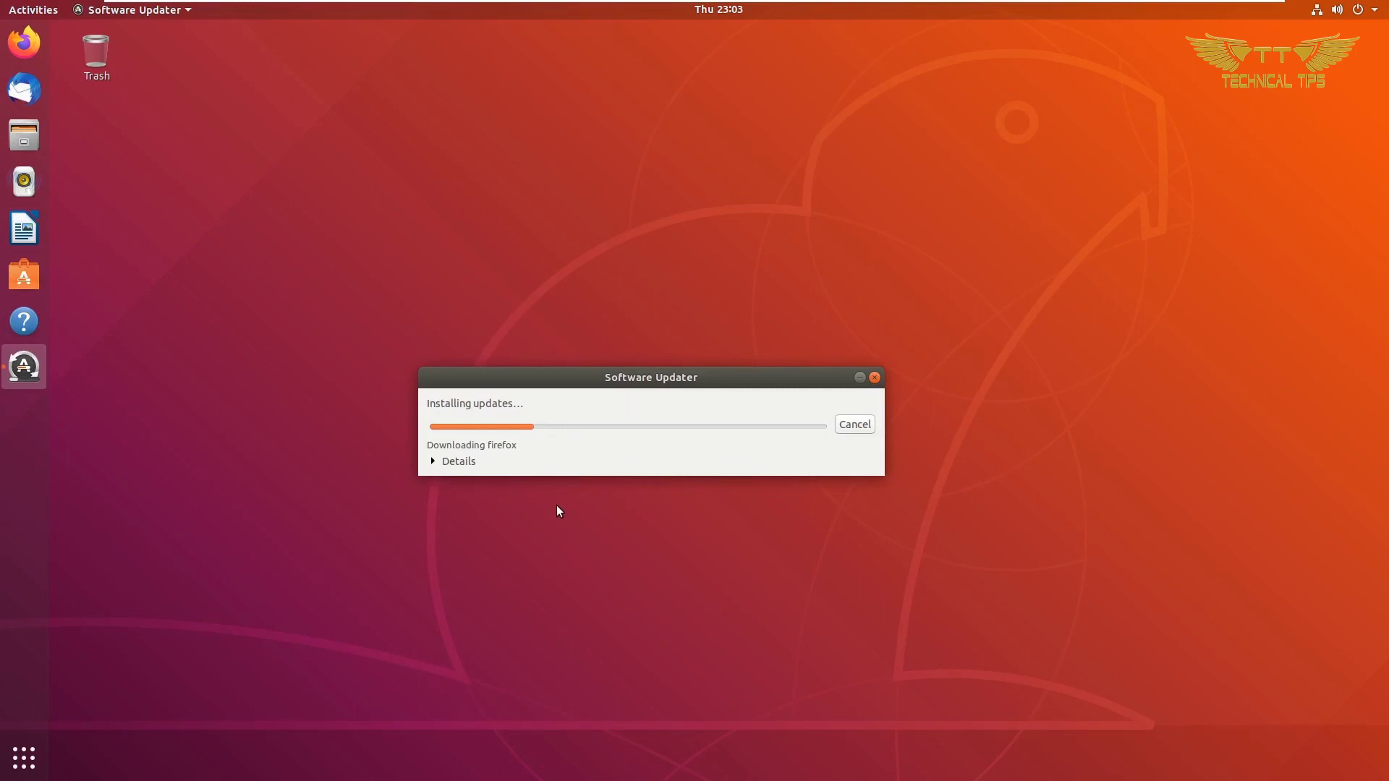
- Expand the update installation details and restart the computer once the updates are installed
click(434, 462)
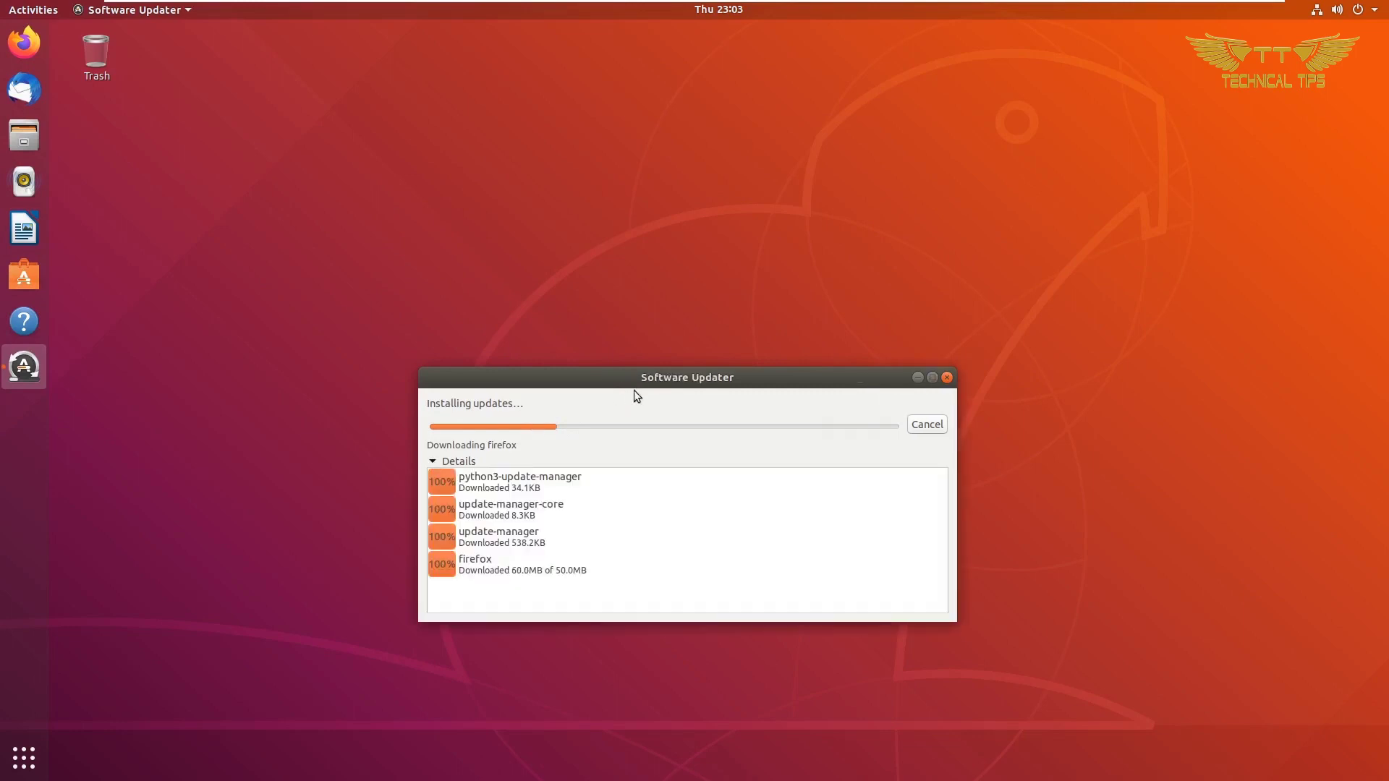
drag(641, 383, 637, 188)
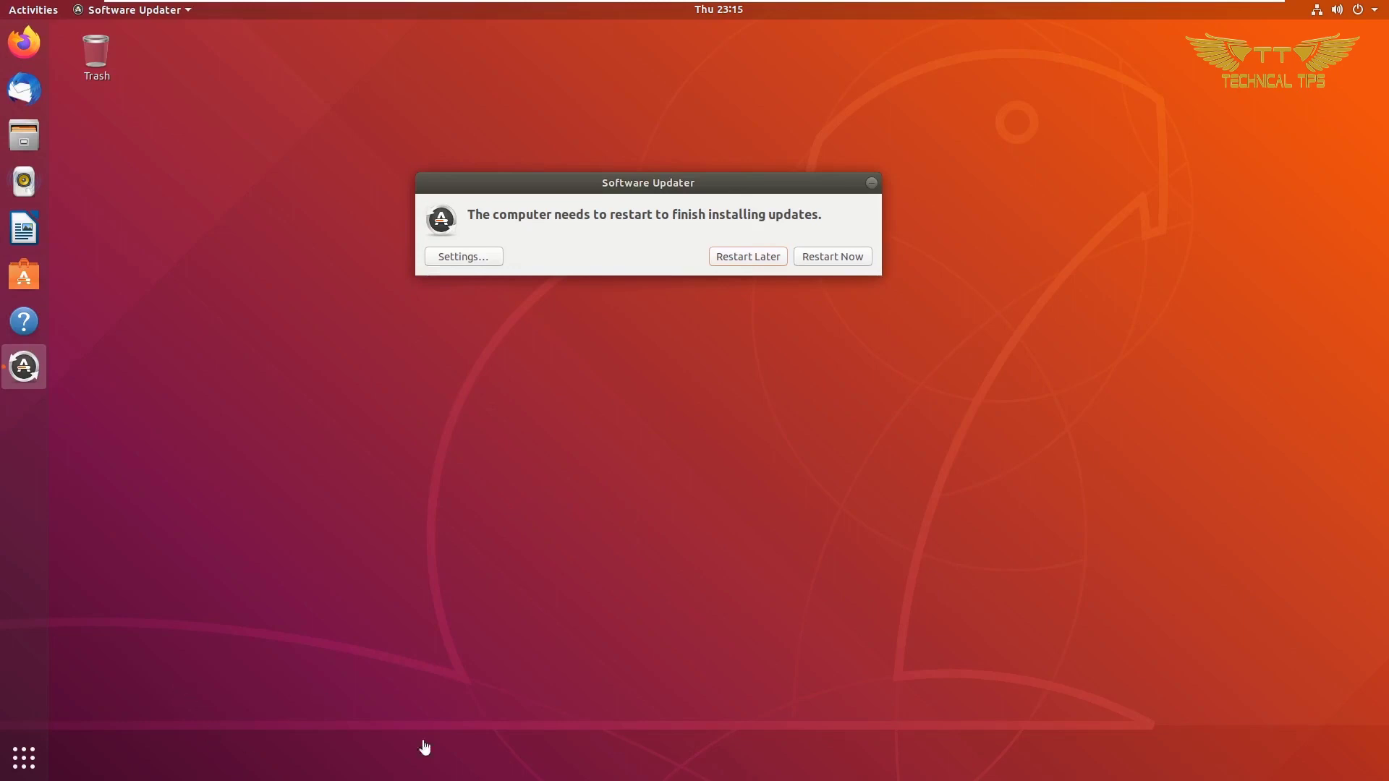
click(816, 257)
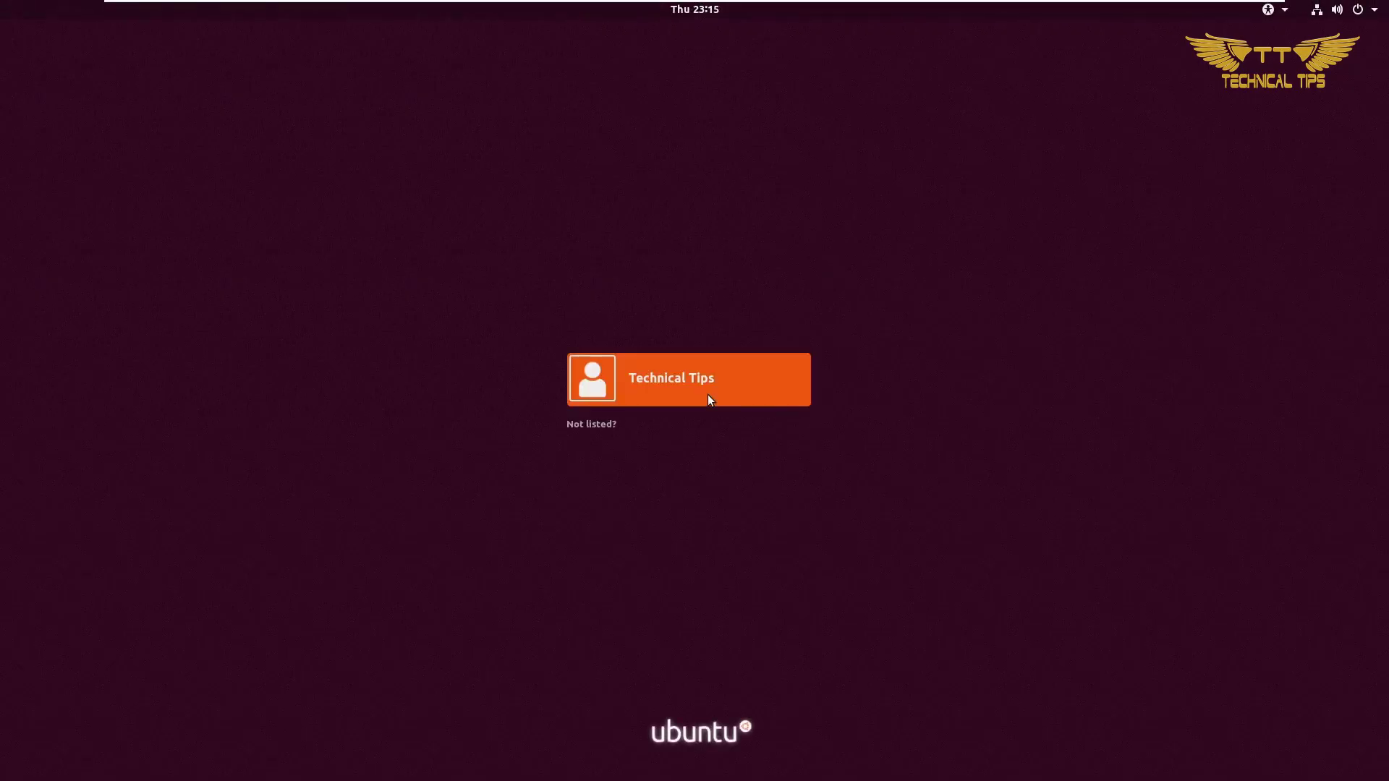
- Log in to the listed user account by entering its password
click(708, 395)
text(******)
click(799, 463)
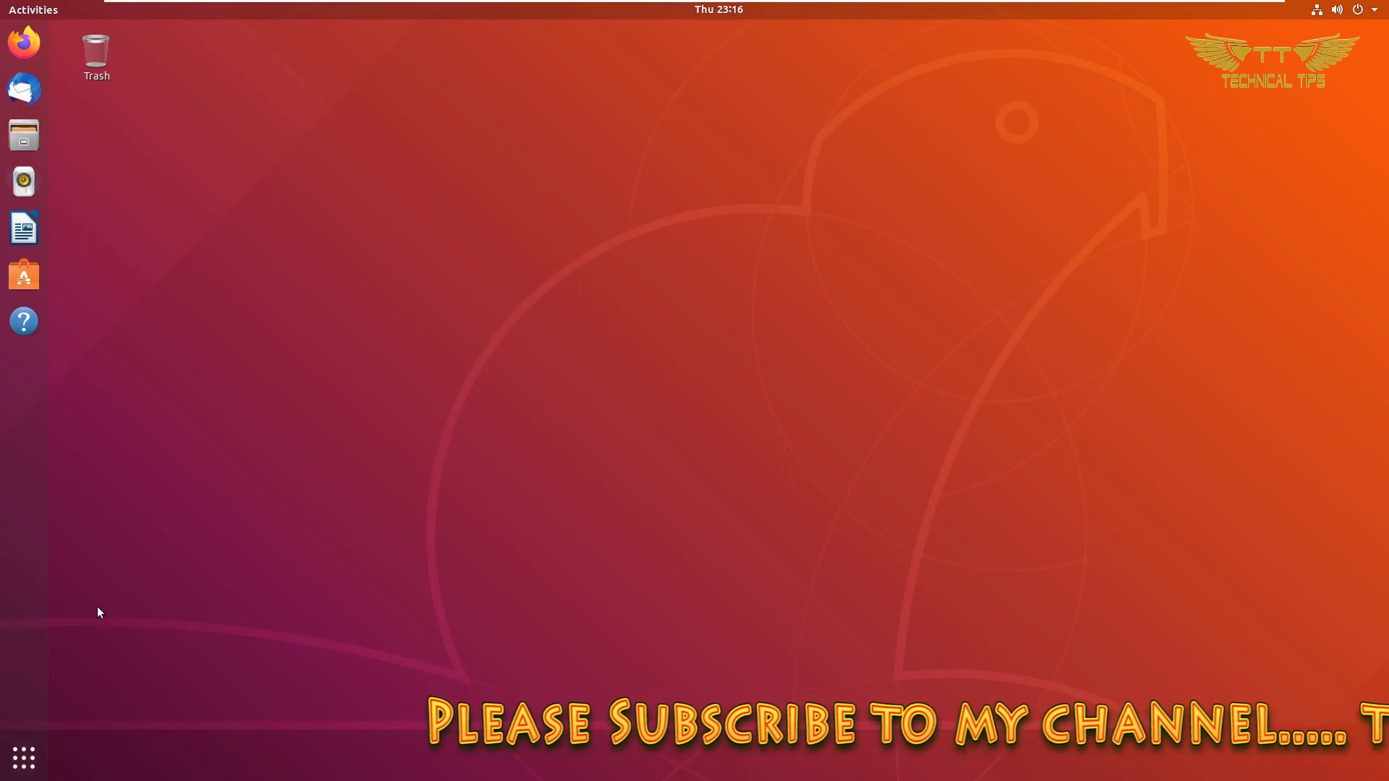
- Examine the installed Ubuntu version in the Settings About details, and close Settings
click(29, 759)
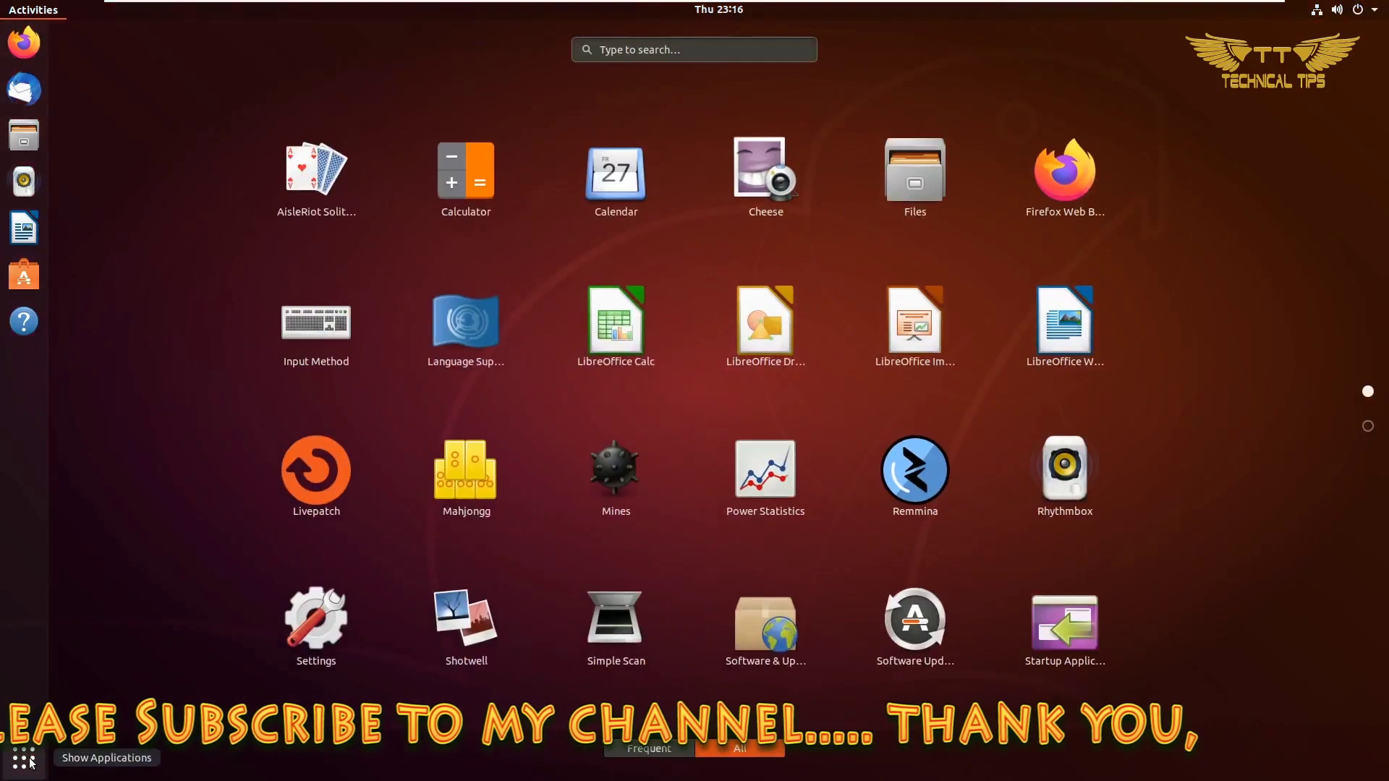
click(306, 616)
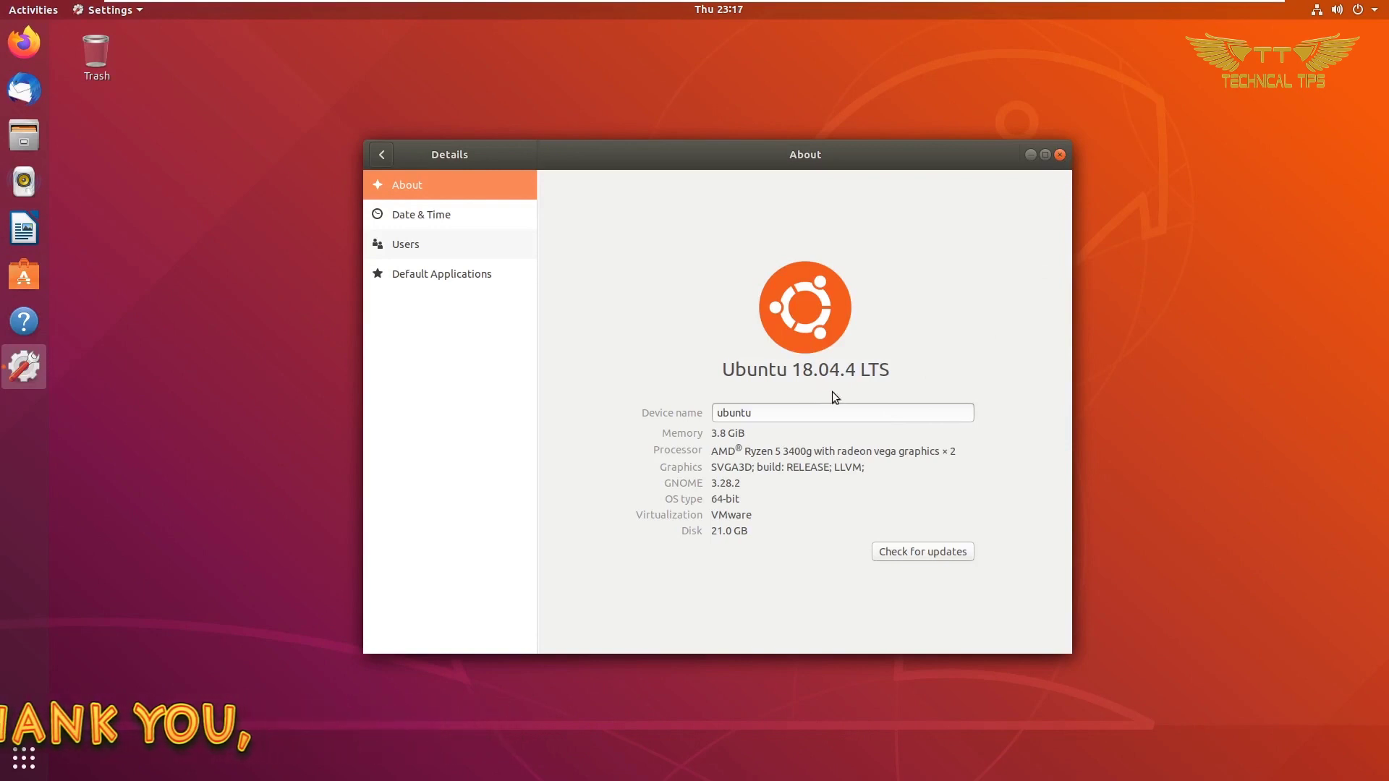
click(1060, 154)
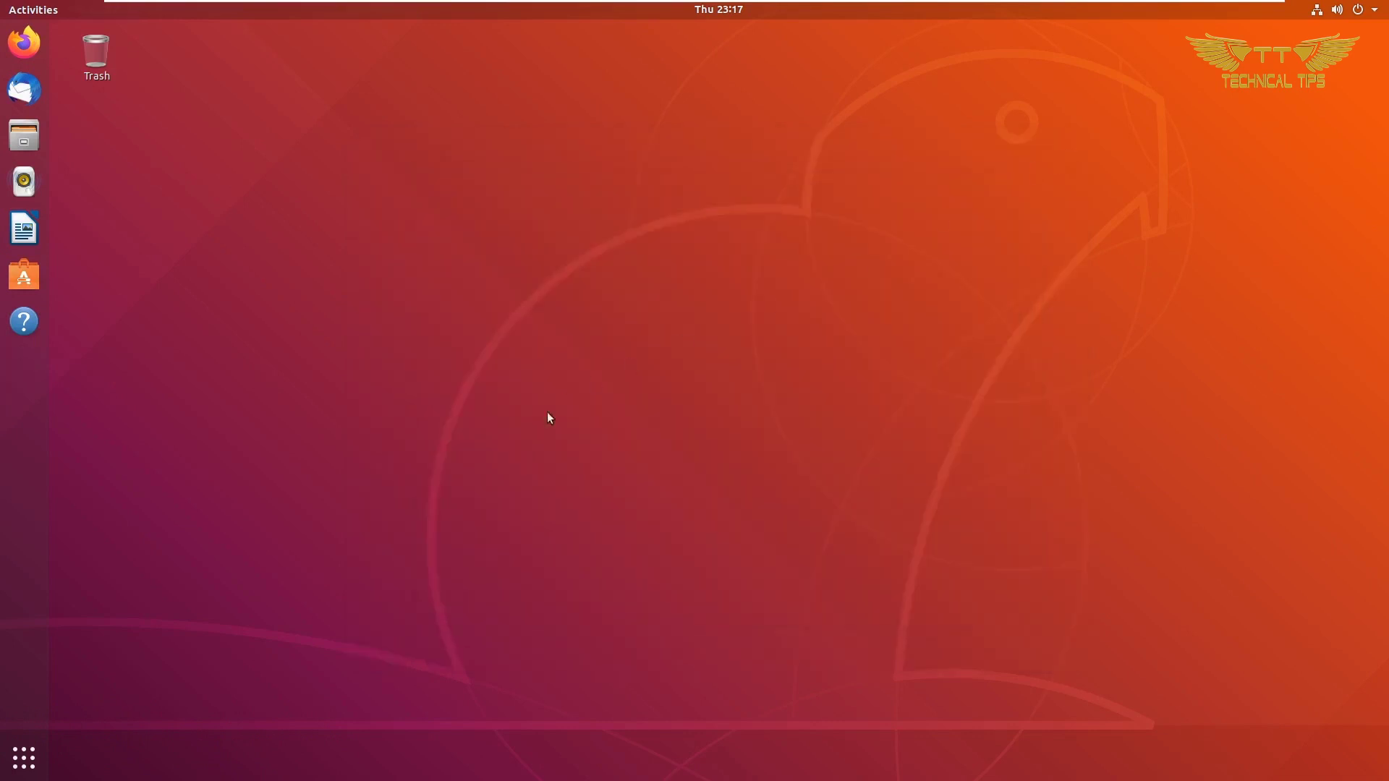
- Check for remaining updates with Software Updater and close it
click(24, 757)
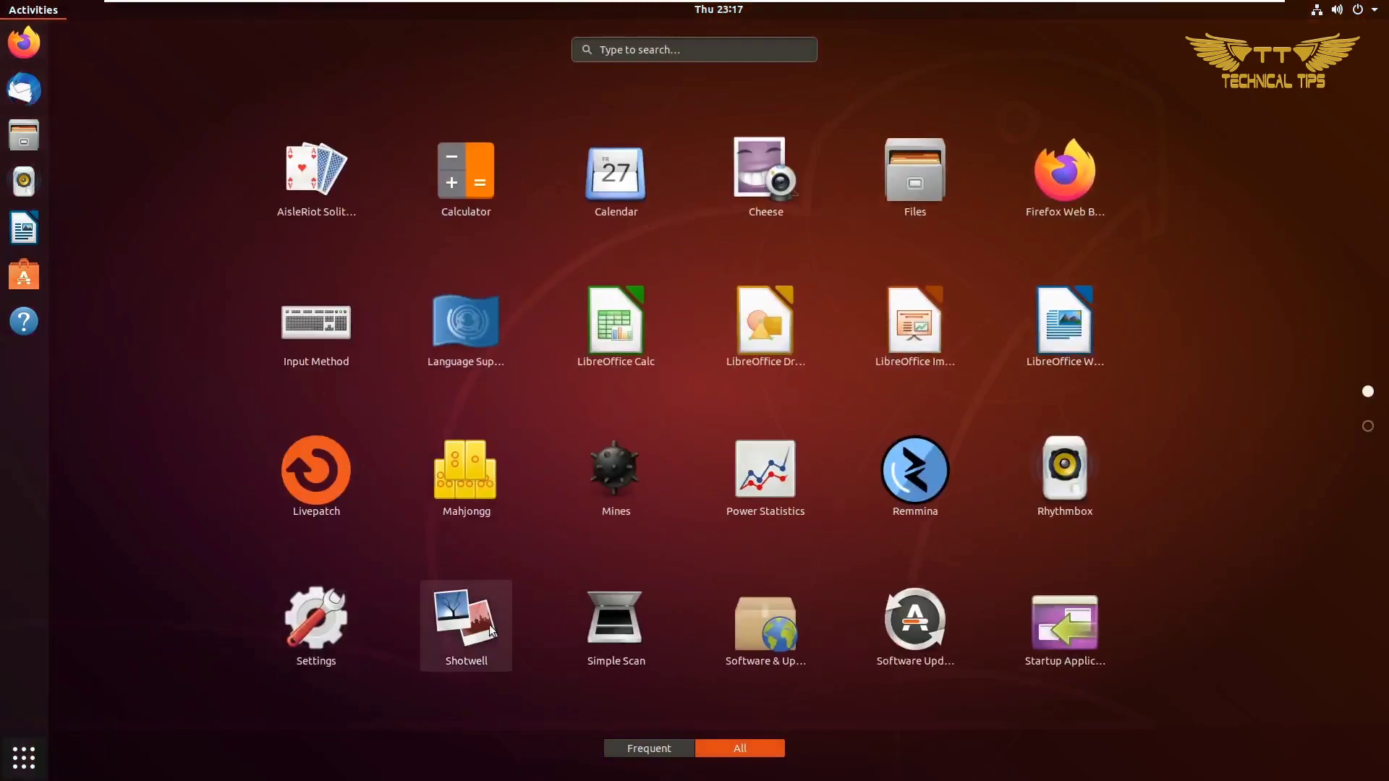
click(926, 646)
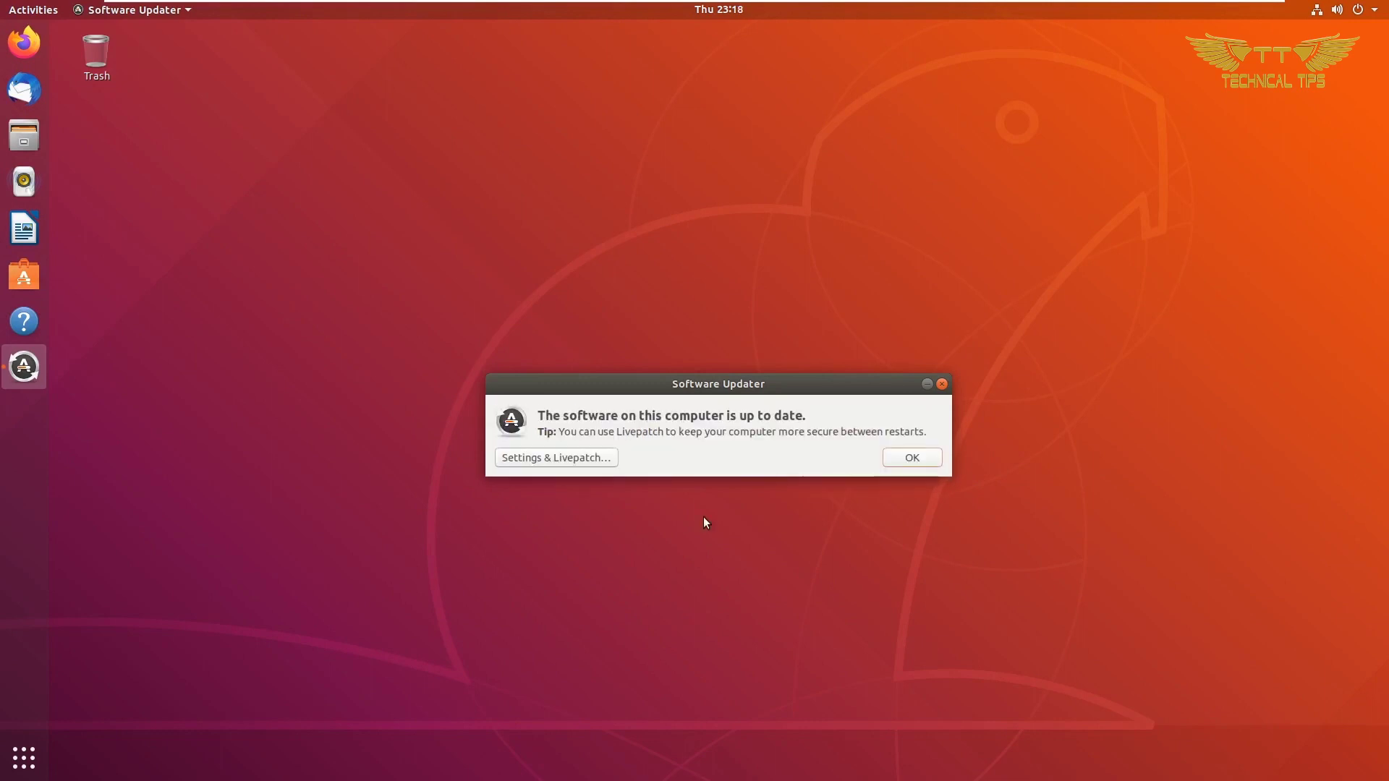
click(942, 384)
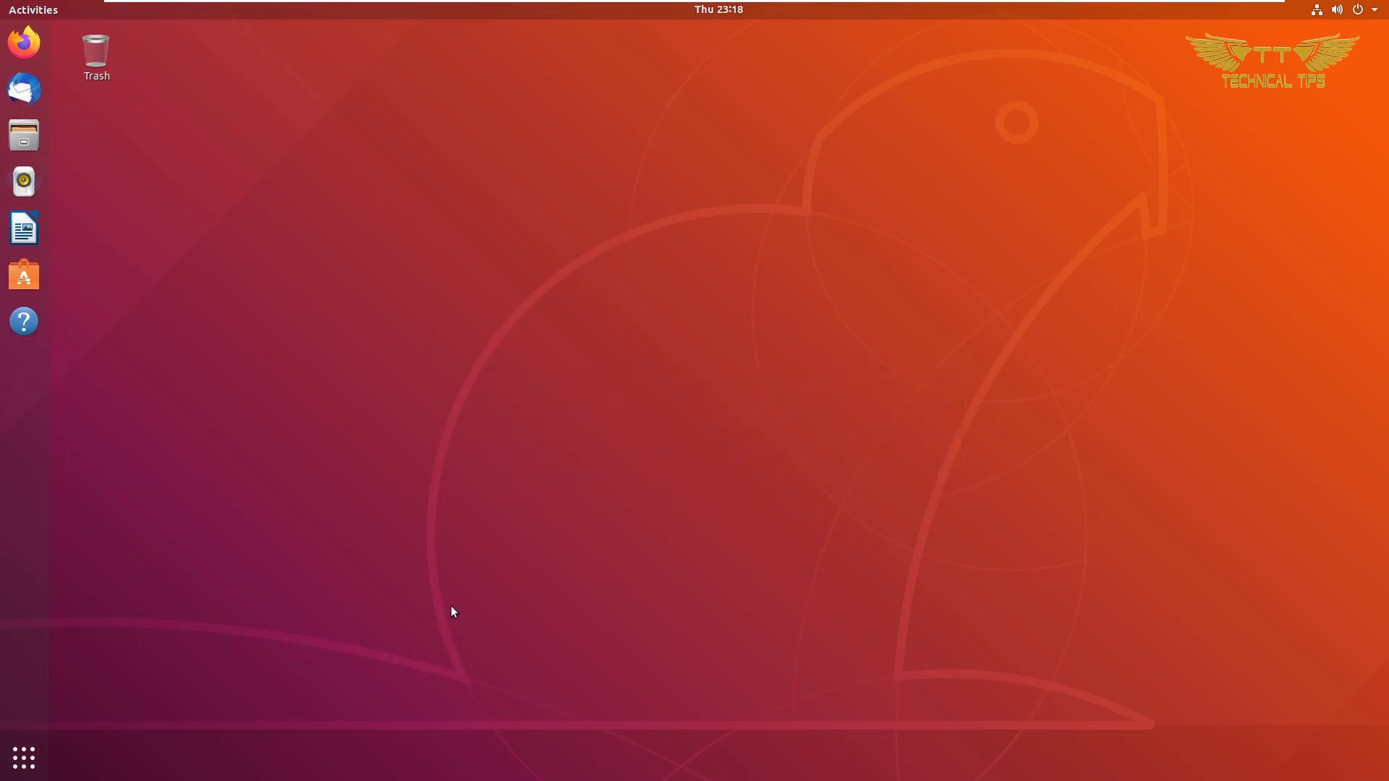
- Open Terminal and run the command update-manager -d to look for a new Ubuntu release
click(25, 760)
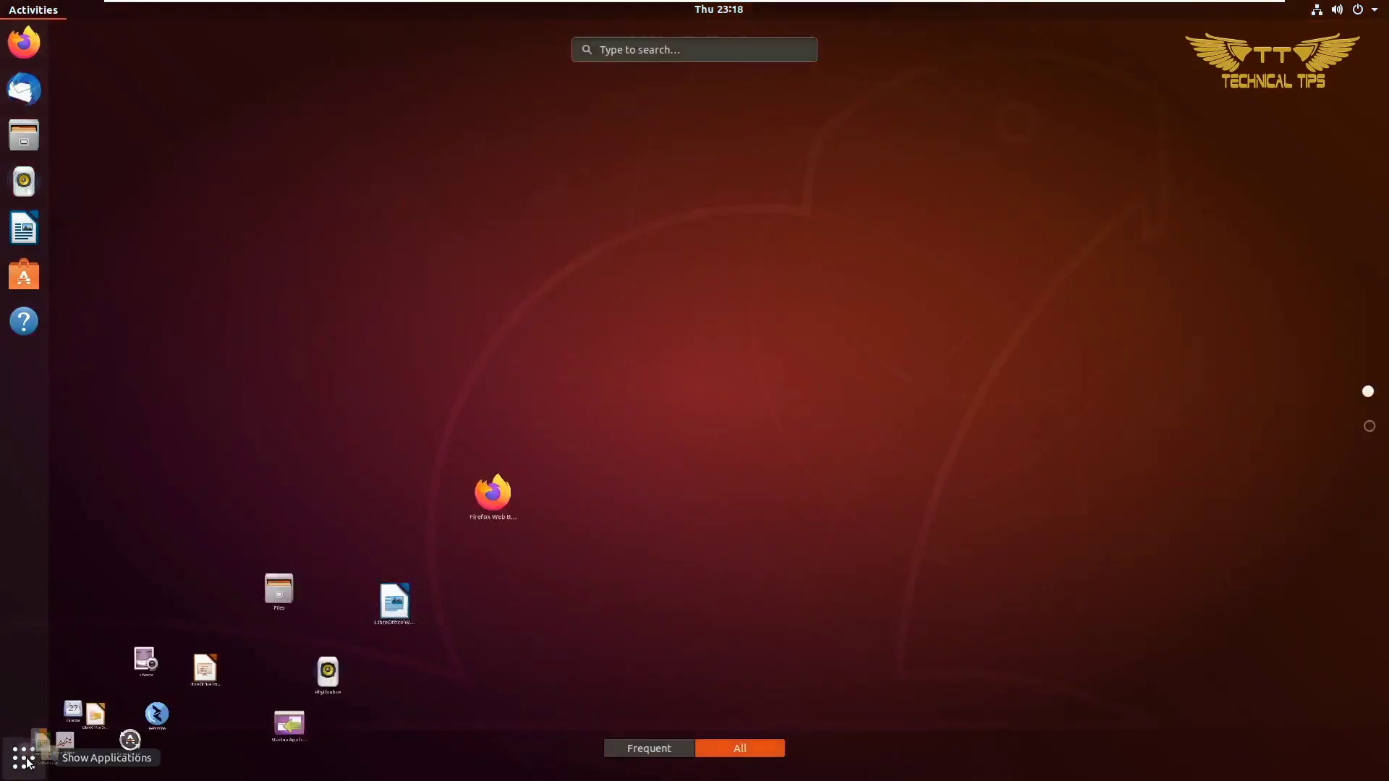
scroll(651, 578, down, 1)
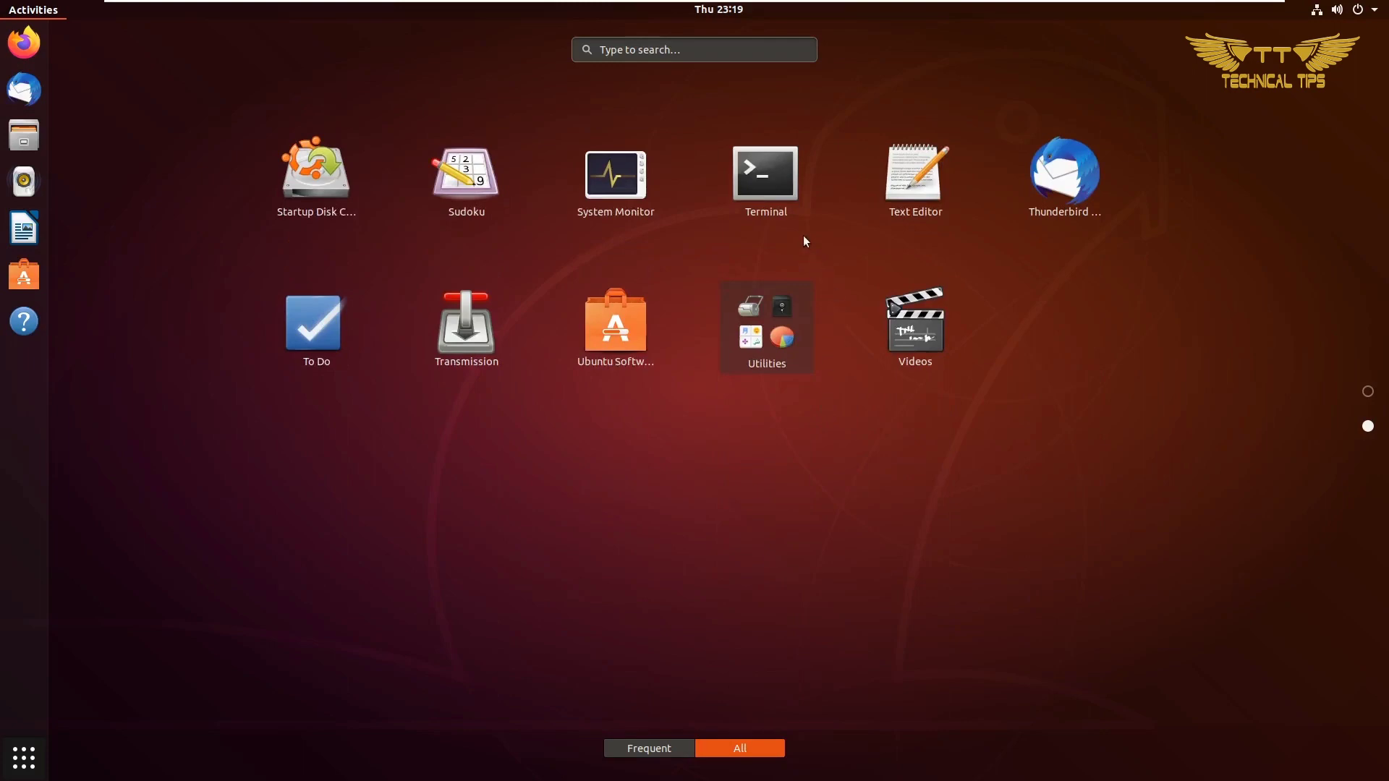
click(753, 189)
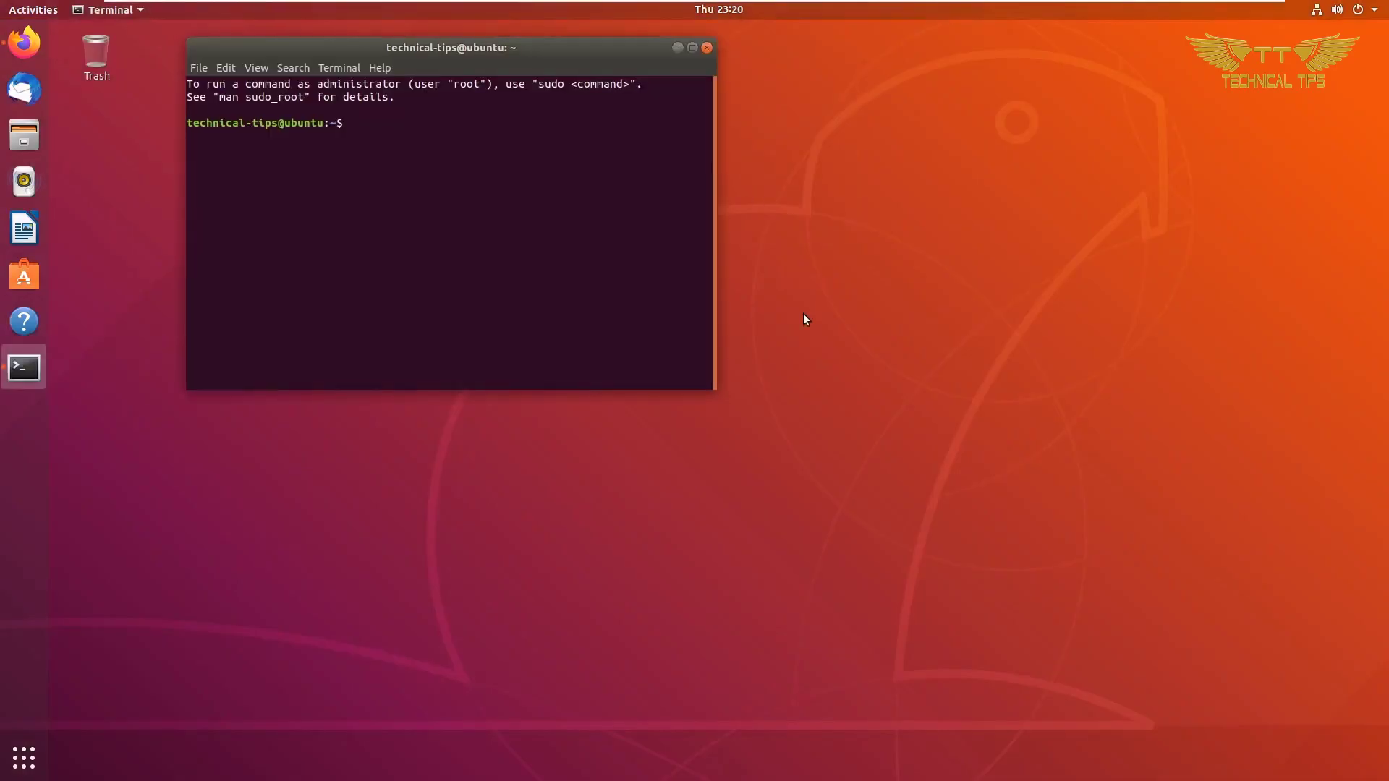
right_click(364, 125)
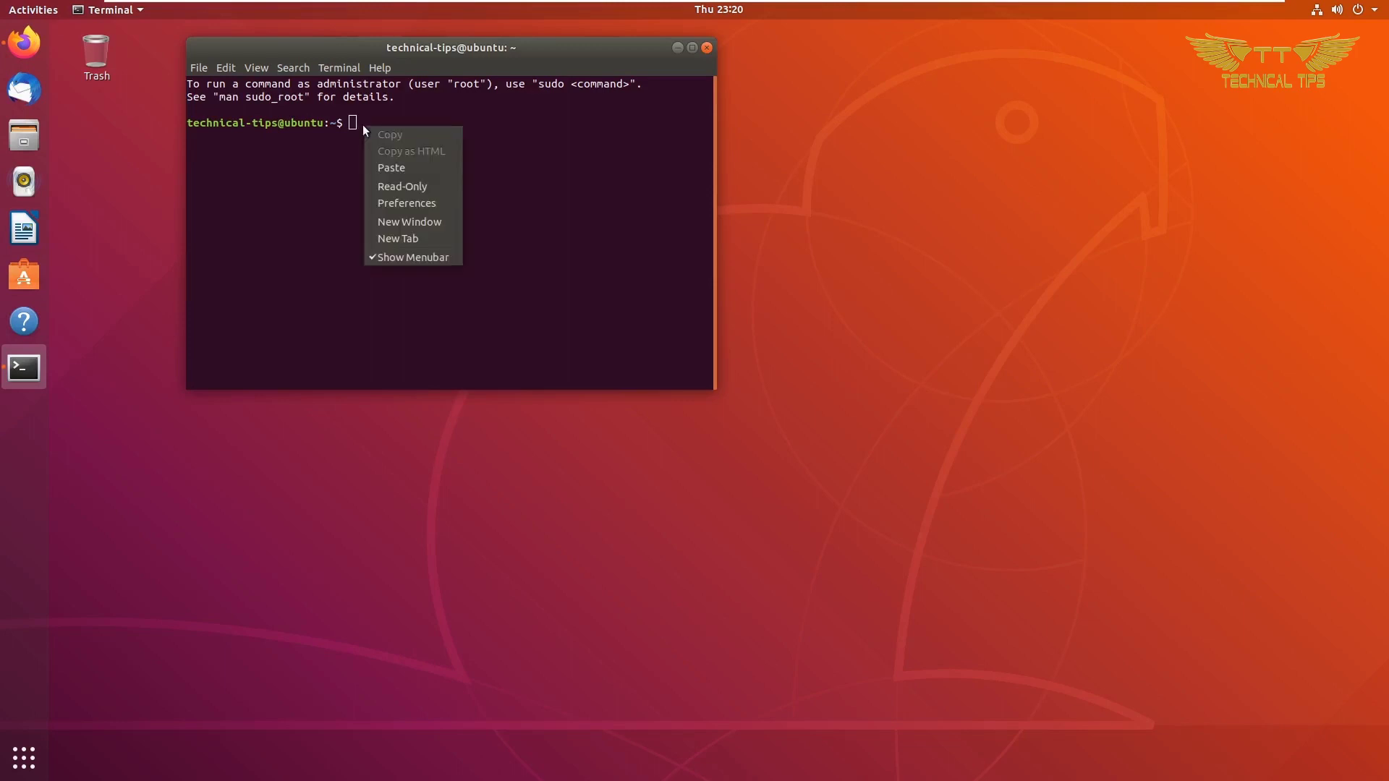
click(396, 168)
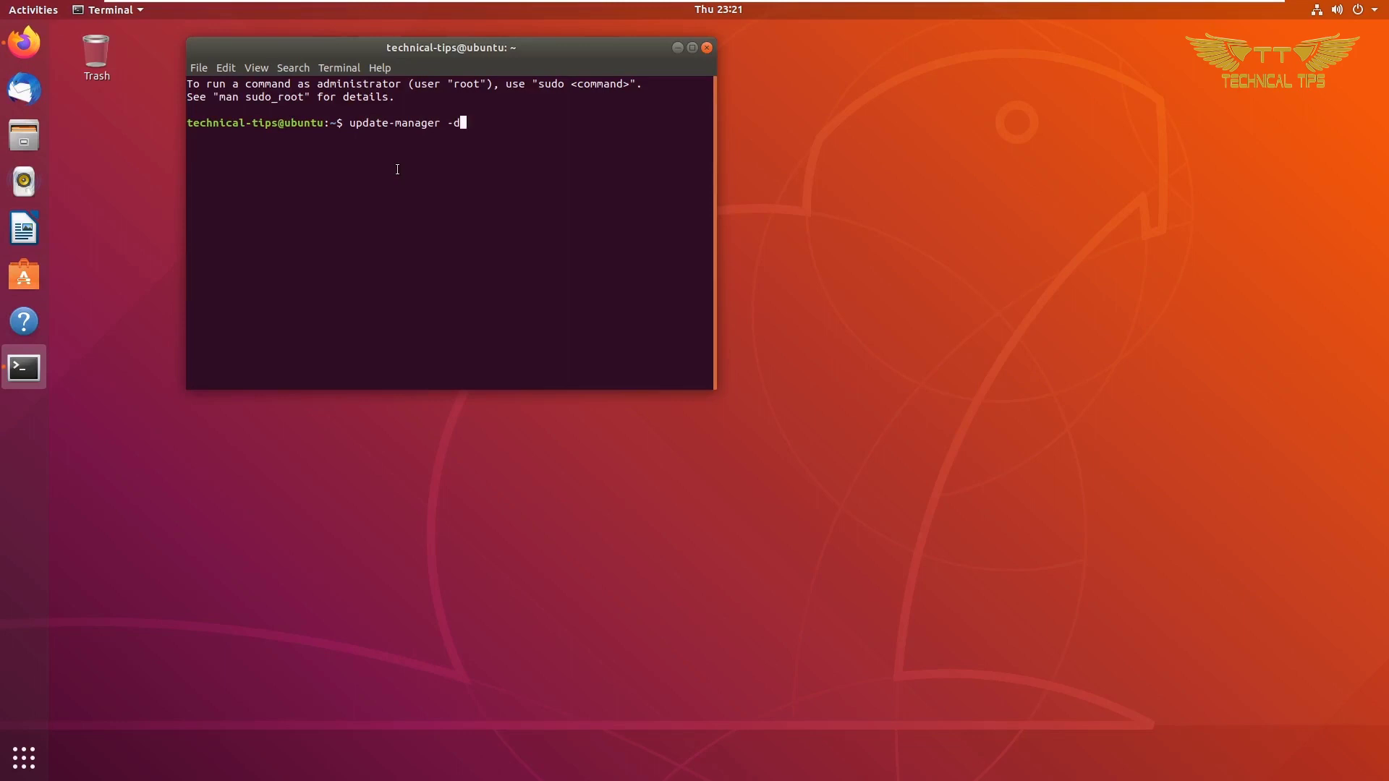
key(Return)
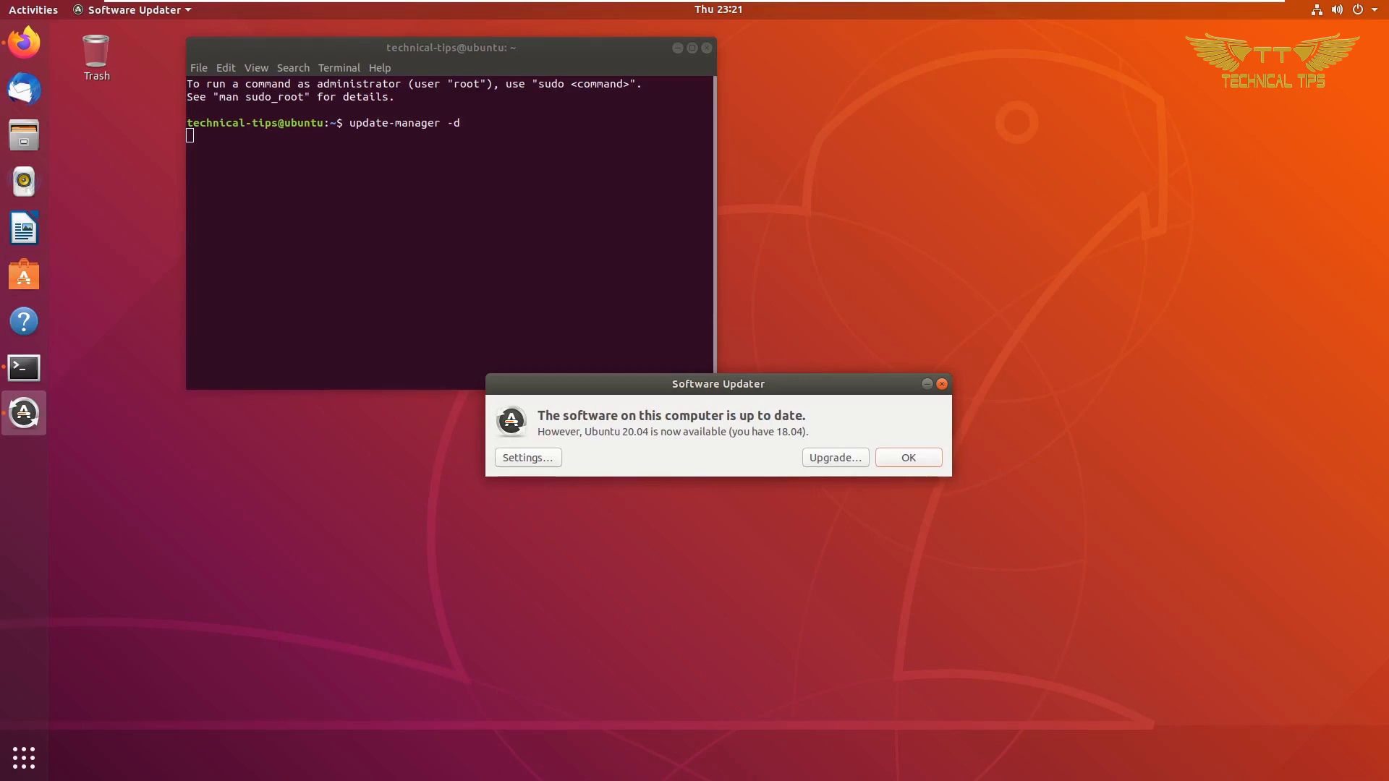
- Choose the upgrade to Ubuntu 20.04 and authenticate with the account password
click(834, 459)
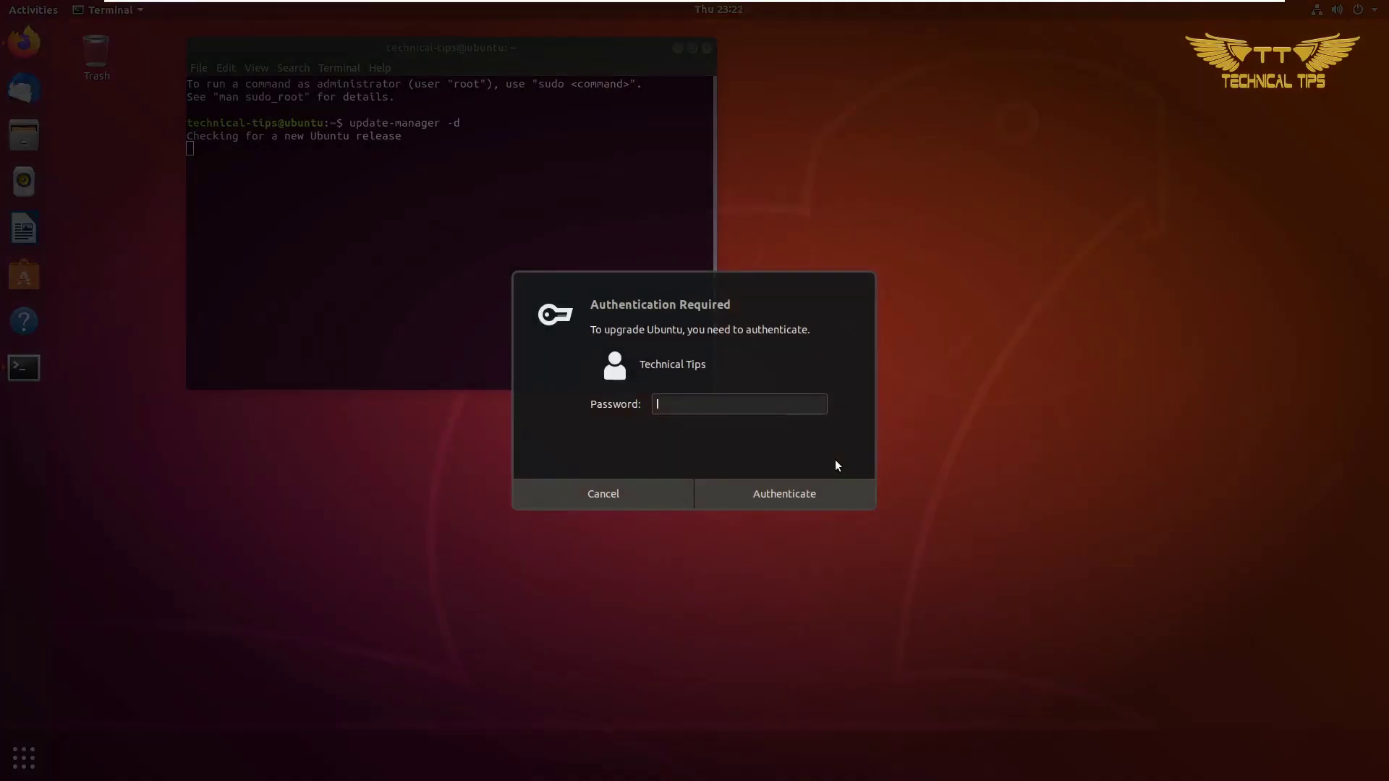
text(******)
click(787, 497)
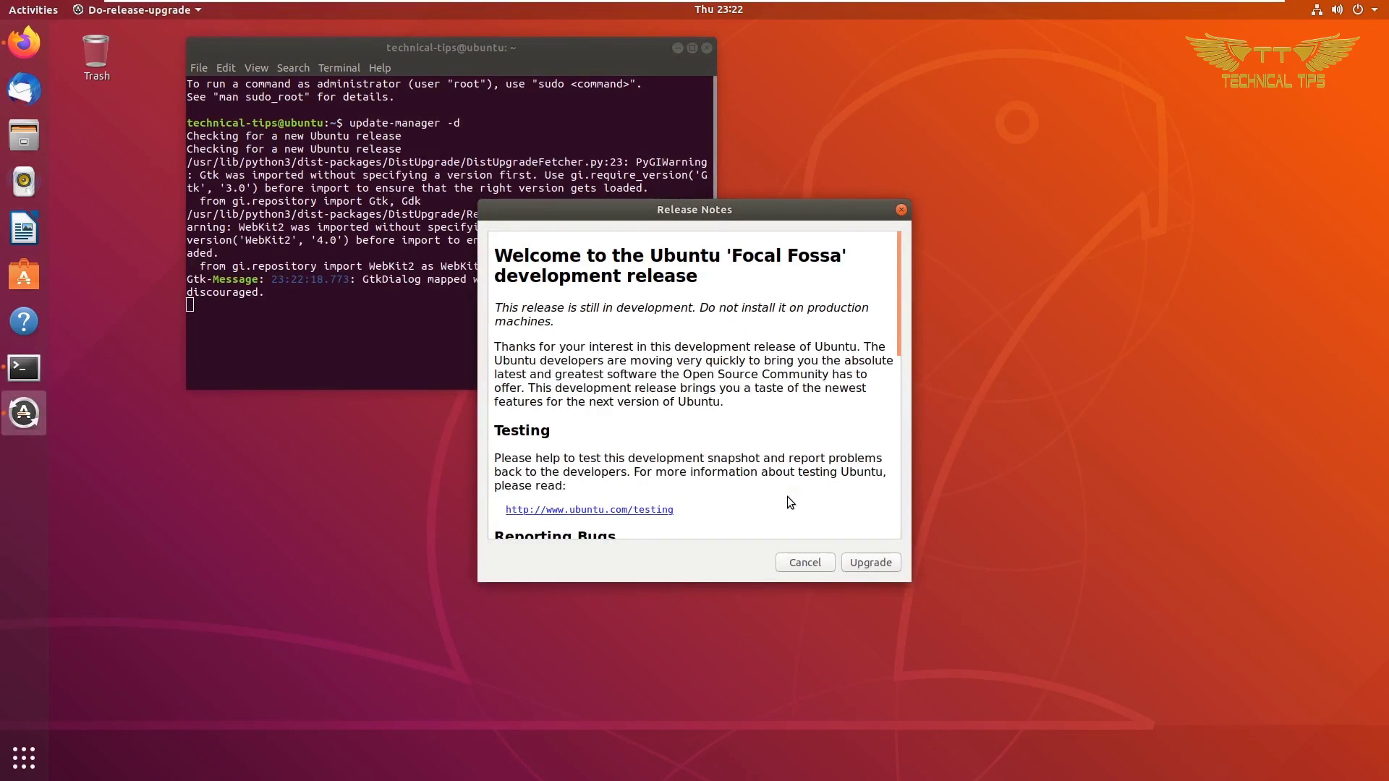
- Read and accept the Focal Fossa release notes, and start the upgrade after expanding the package change details
scroll(796, 476, down, 3)
scroll(796, 476, down, 8)
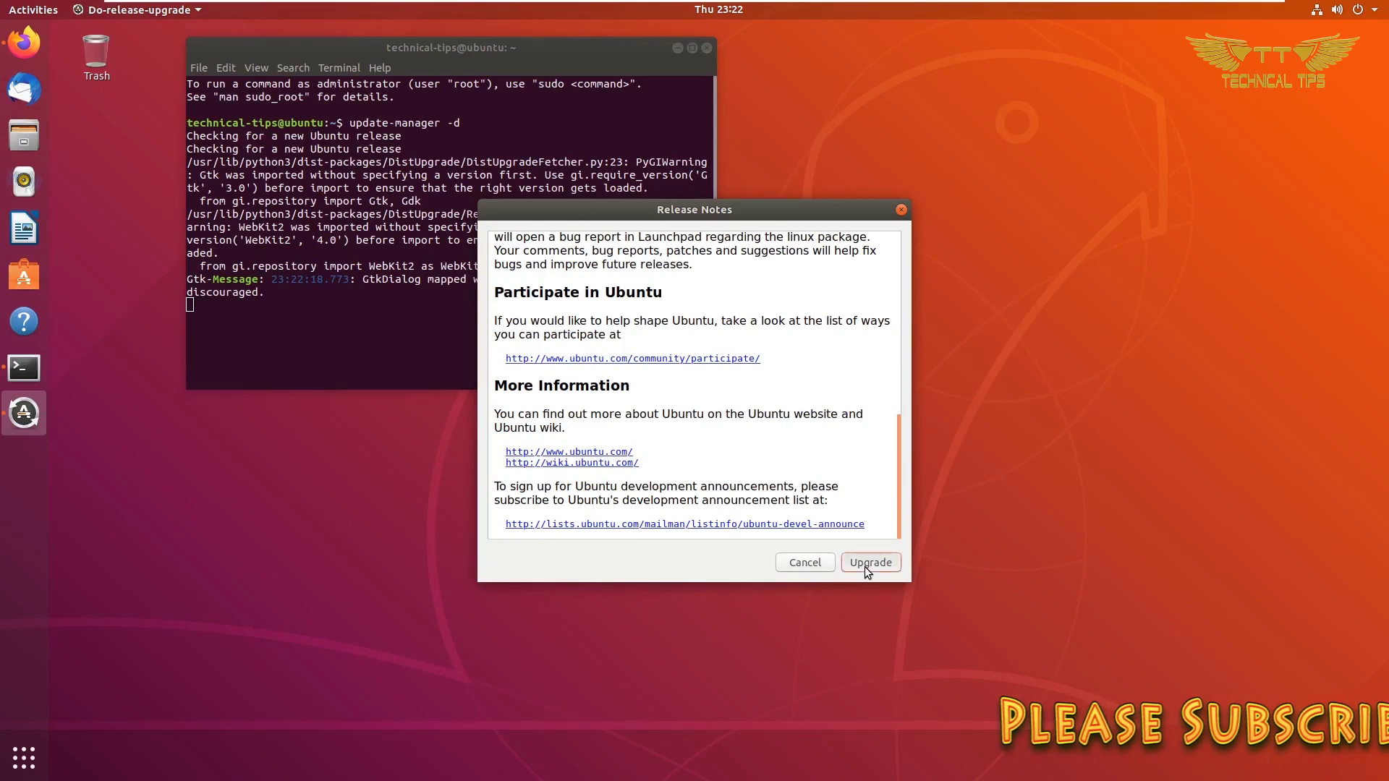
click(865, 562)
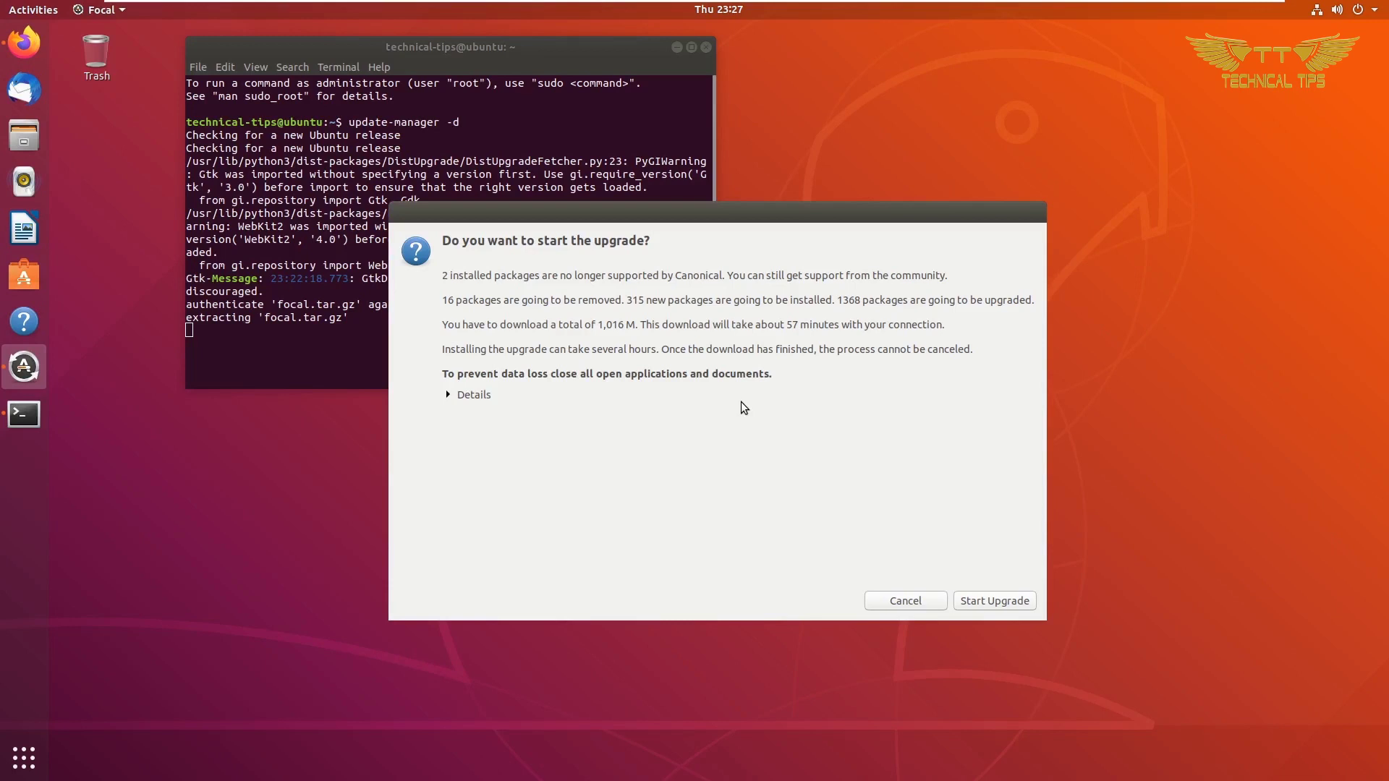
click(449, 395)
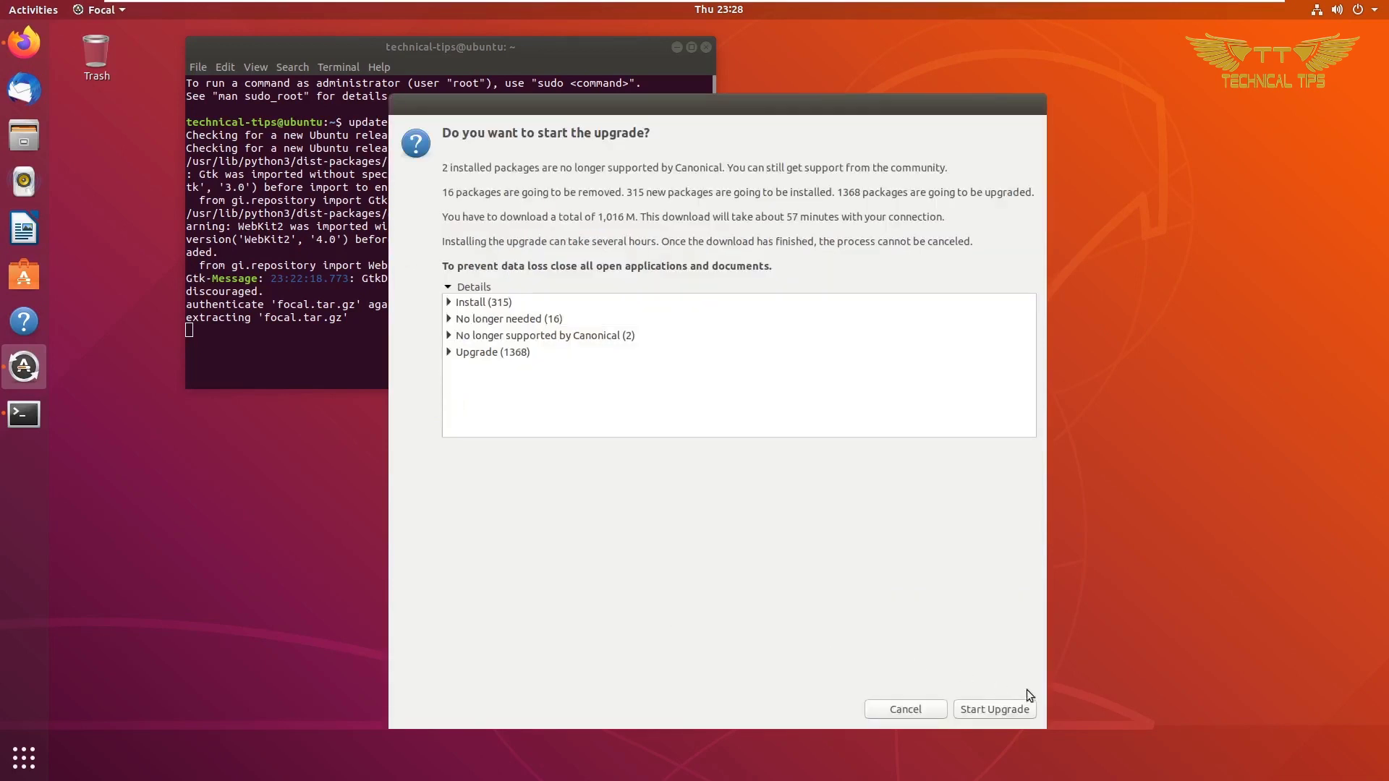
click(995, 709)
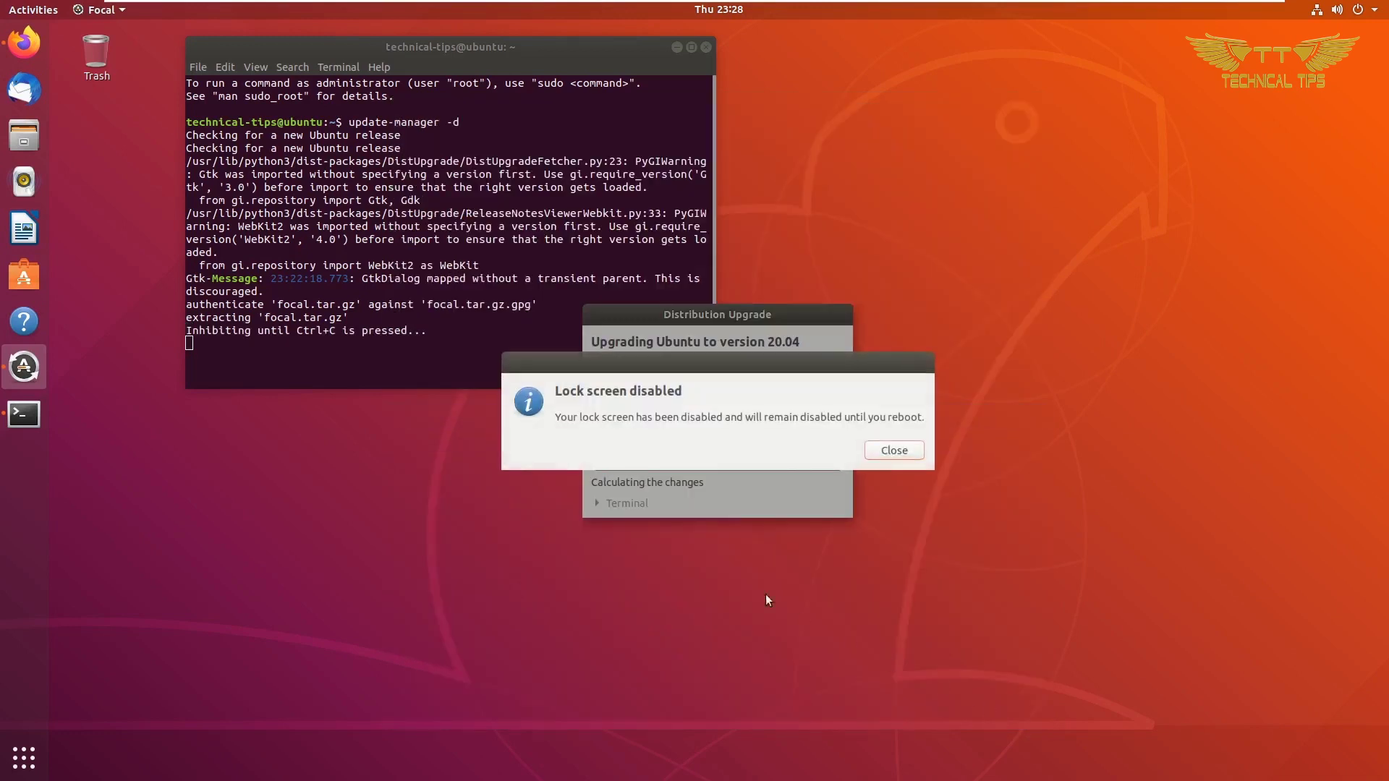